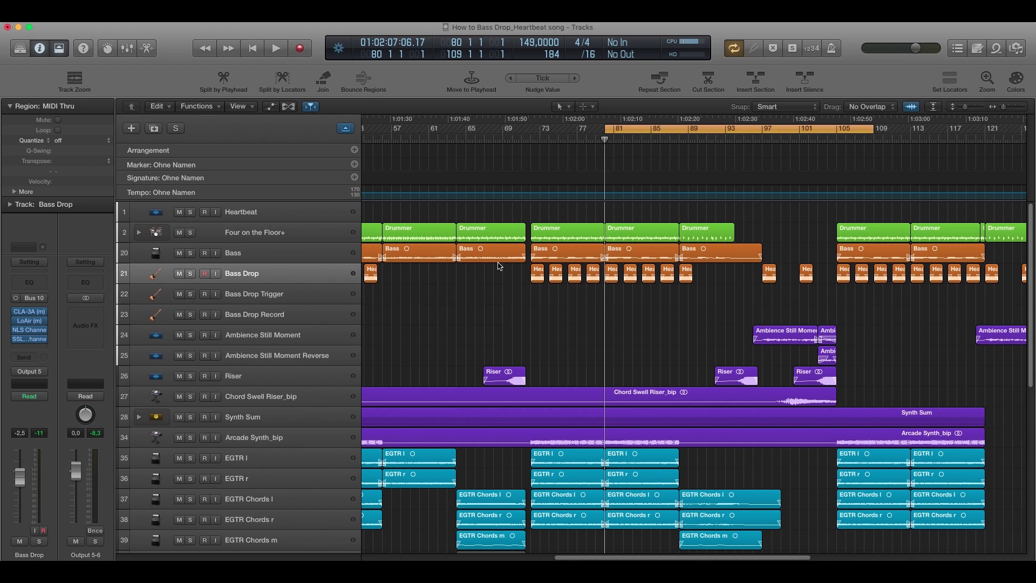
Play back the full arrangement from bar 80 through the bass drop section, stopping around bar 106
key("space")
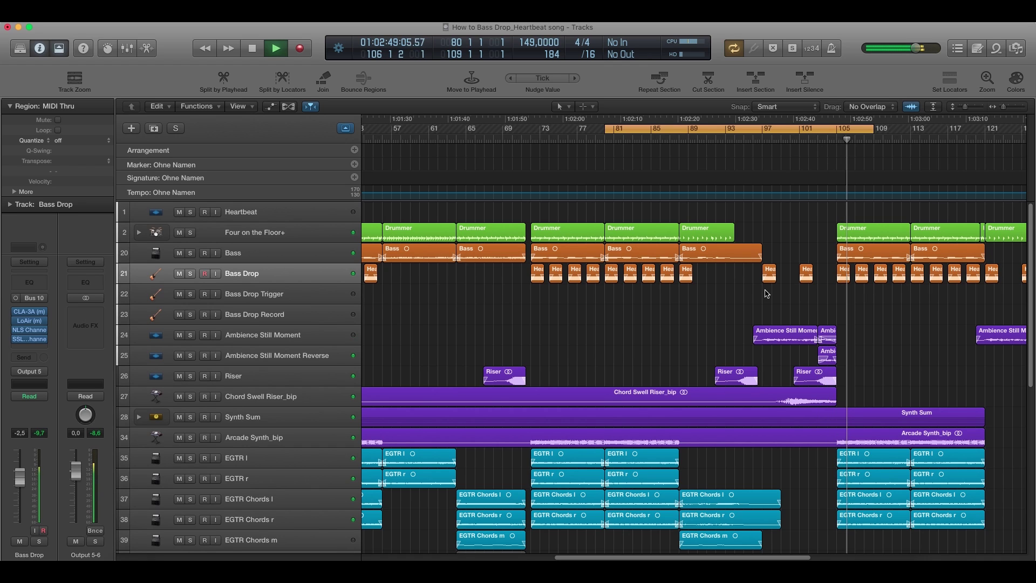
key("space")
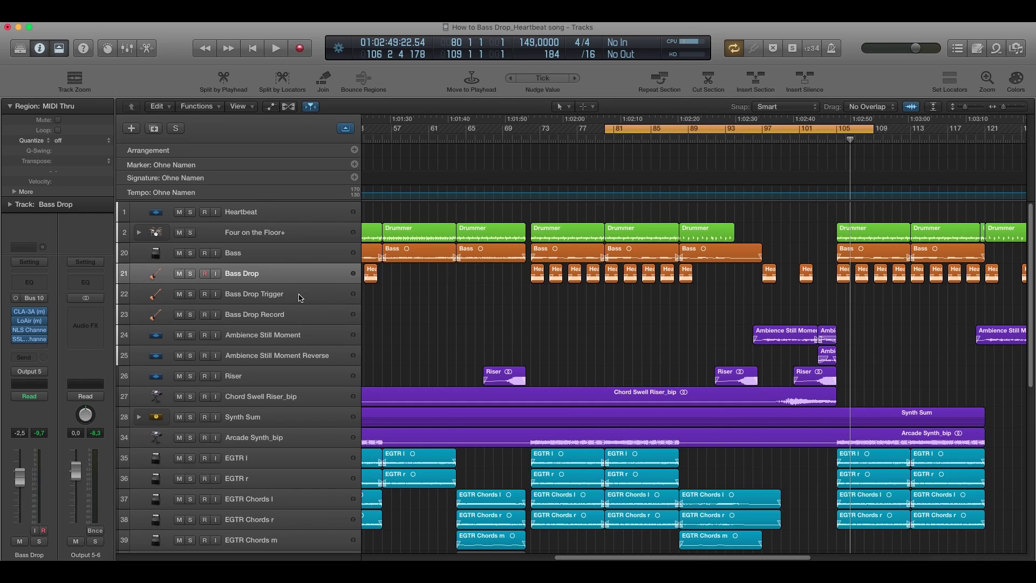
Return the playhead to just before bar 80 and mute every visible track except Bass Drop Trigger and Bass Drop Record
left_click(249, 293)
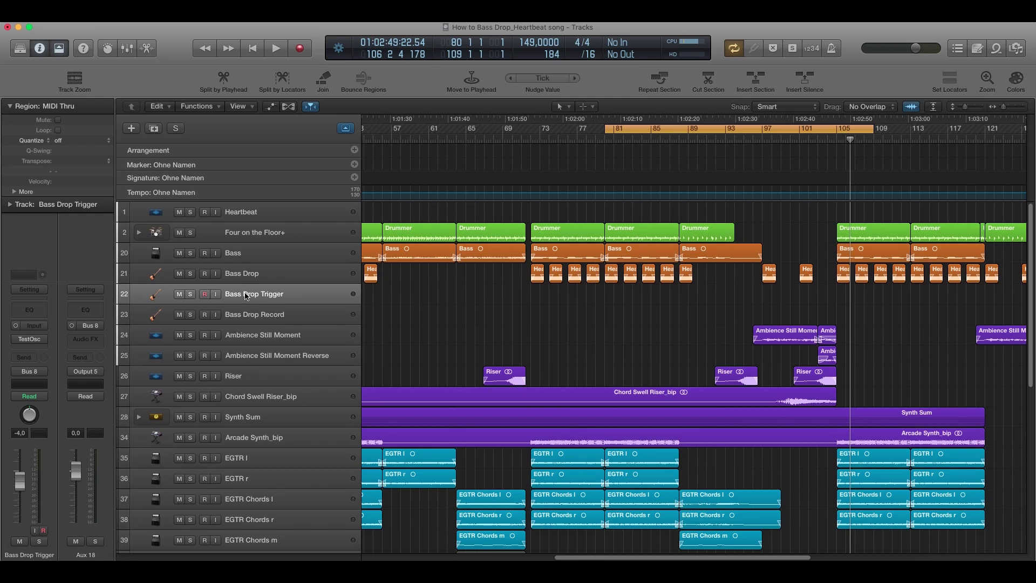
left_click(601, 136)
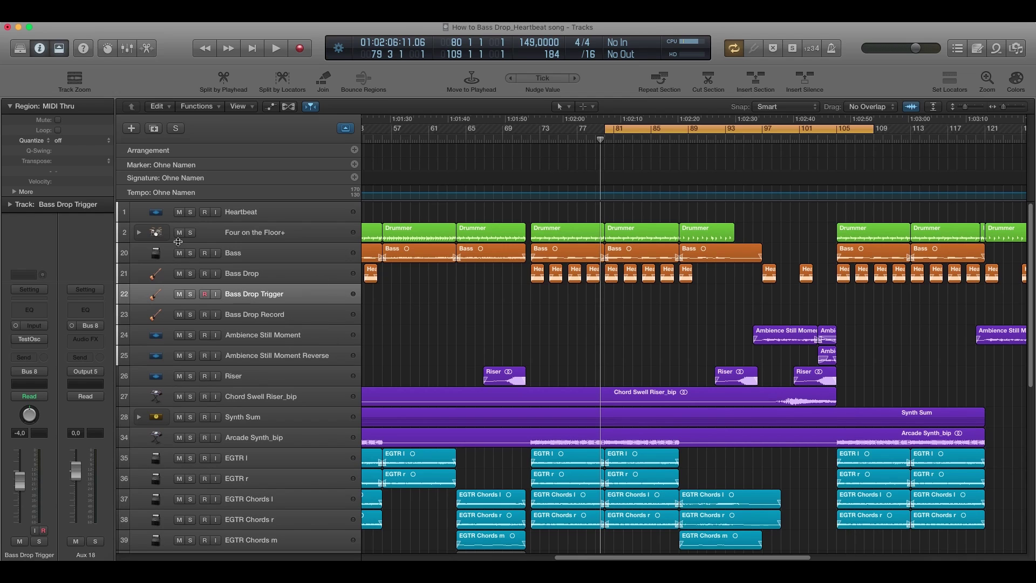
left_click_drag(178, 212, 184, 274)
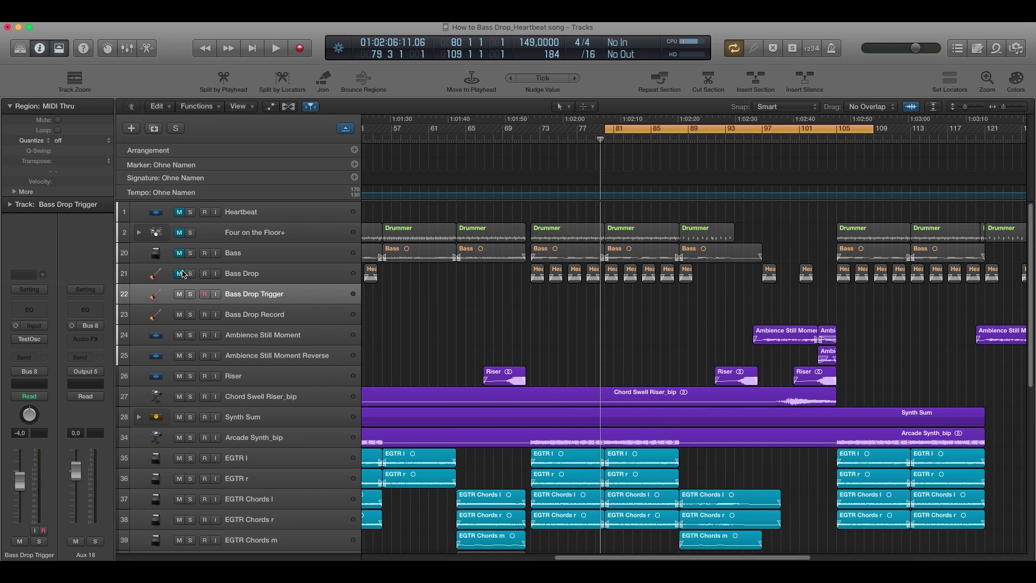
left_click_drag(178, 334, 183, 541)
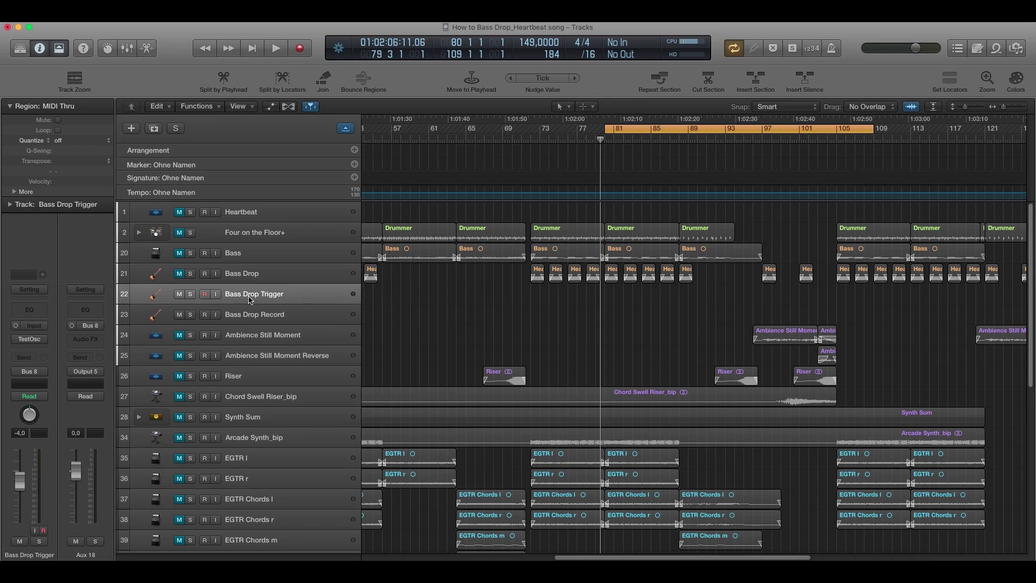
Open the Test Oscillator on the Bass Drop Trigger track, choose Single as the sine sweep's trigger mode, and close the plug-in
left_click(30, 341)
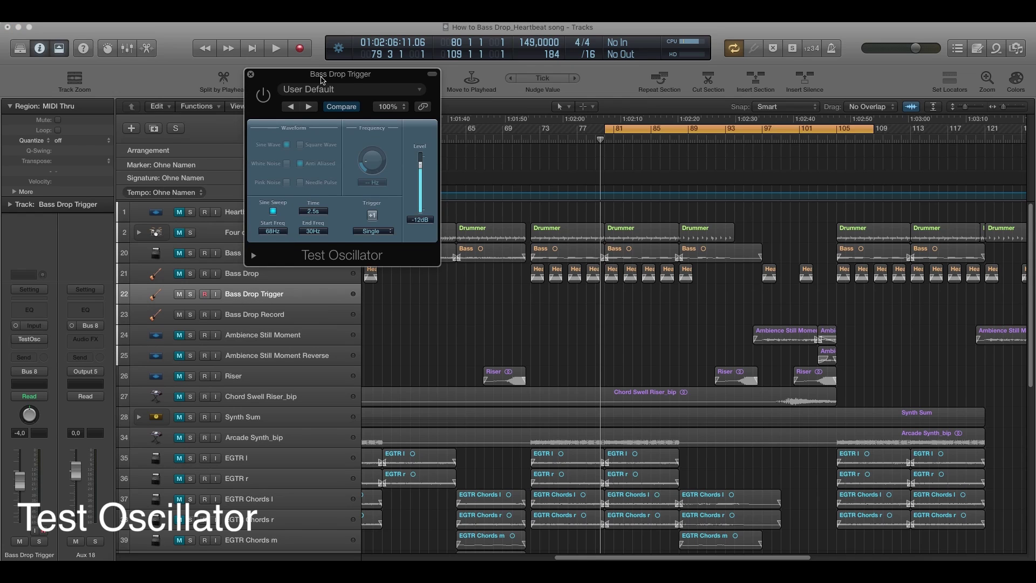
left_click_drag(325, 76, 229, 80)
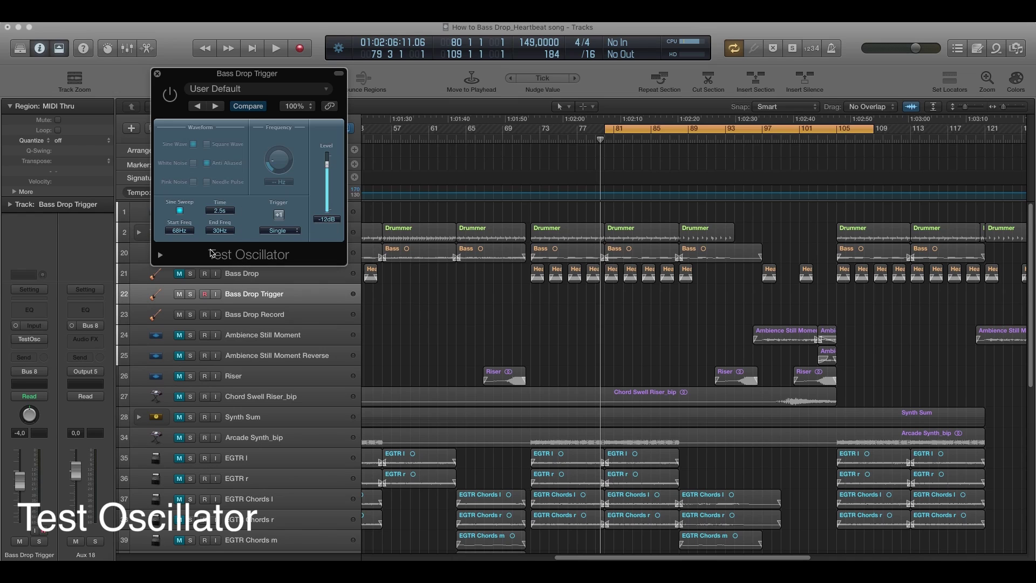
left_click_drag(241, 79, 440, 236)
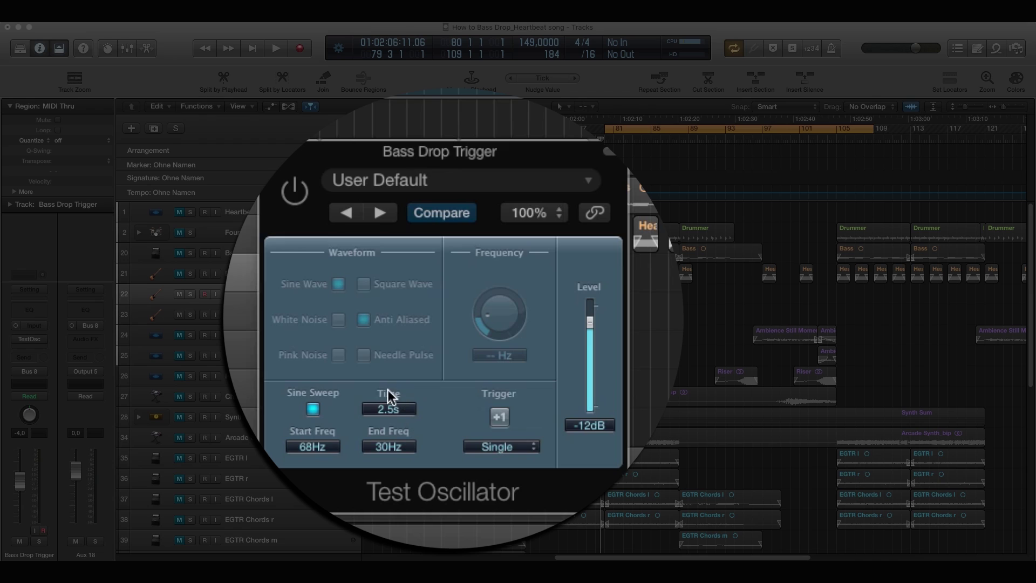
left_click(513, 446)
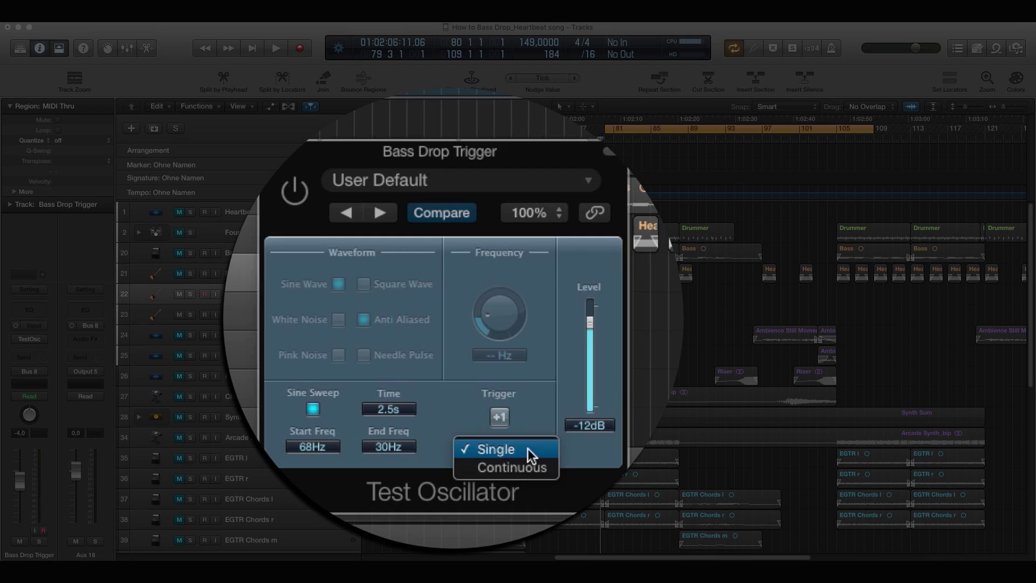
left_click(497, 452)
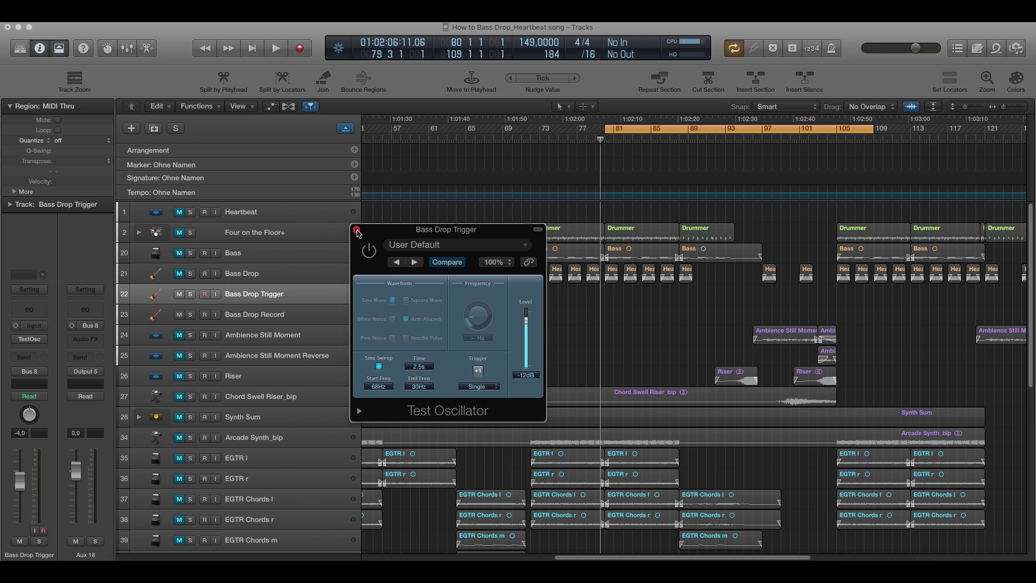
left_click(355, 230)
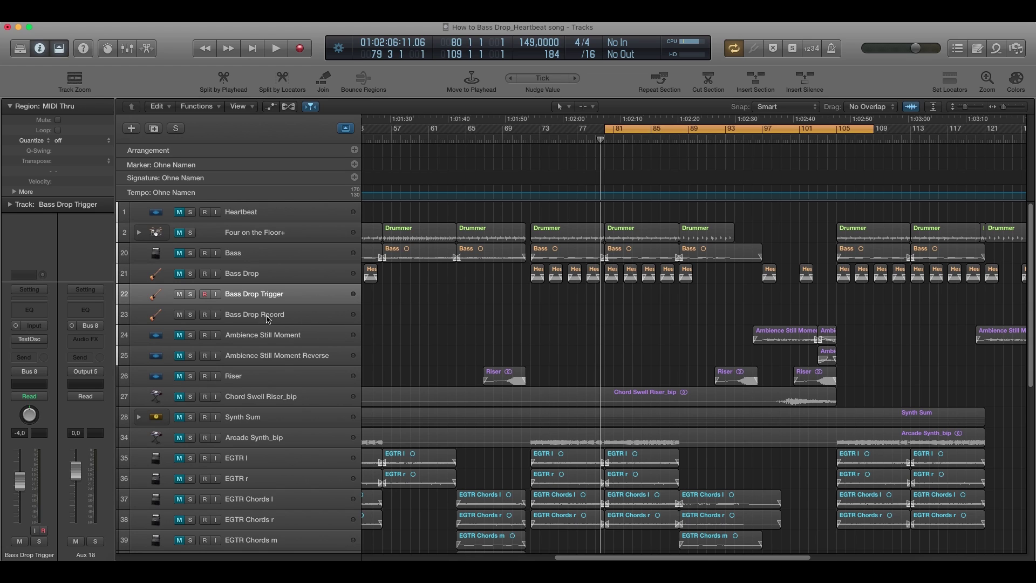
Route the output of the Bass Drop Trigger track to Bus 8
mouse_move(31, 346)
left_click(44, 376)
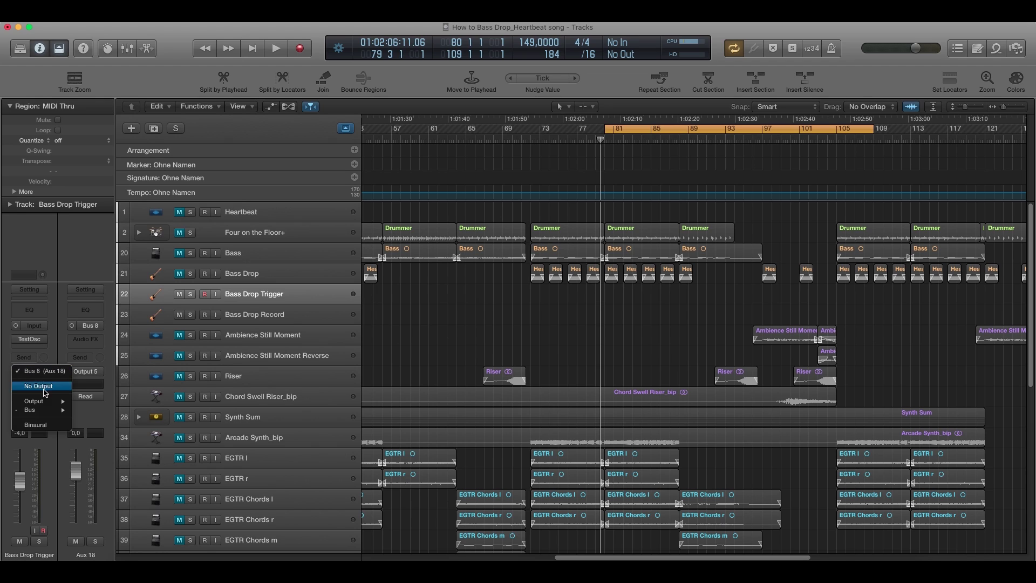
mouse_move(44, 412)
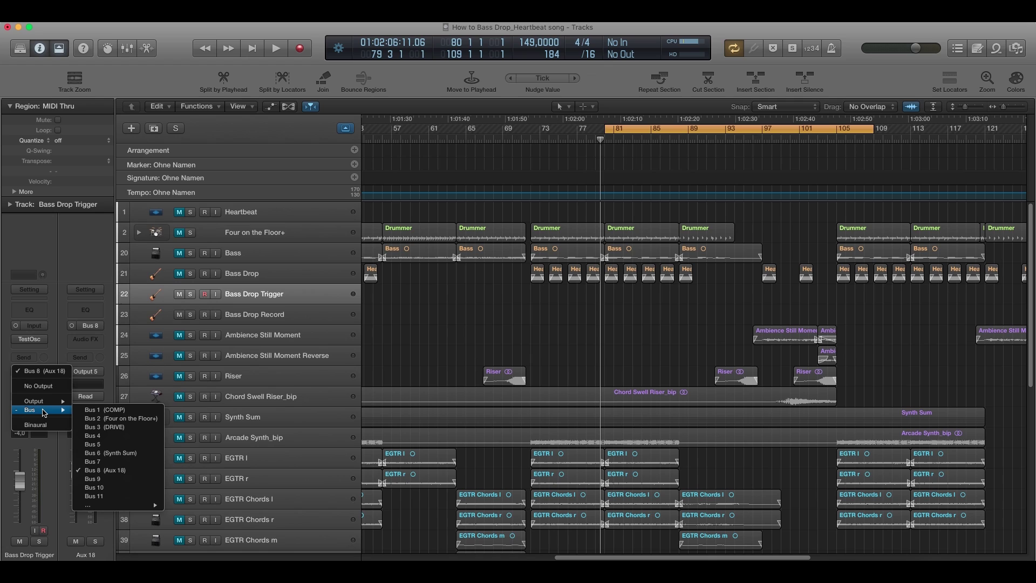
left_click(116, 475)
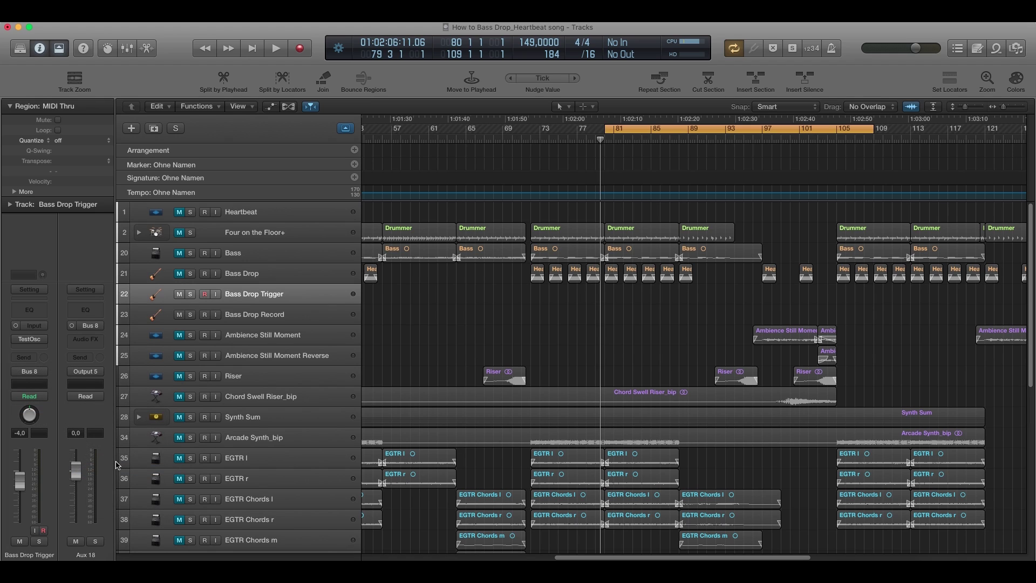
Set the Bass Drop Record track's input to Bus 8 and its output to Output 5
left_click(242, 317)
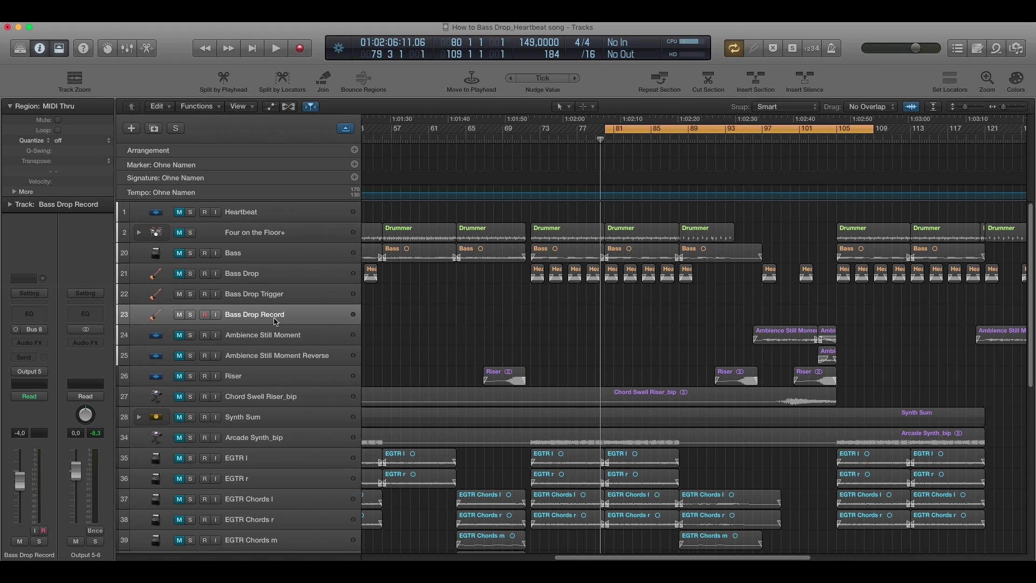
left_click(41, 329)
mouse_move(51, 369)
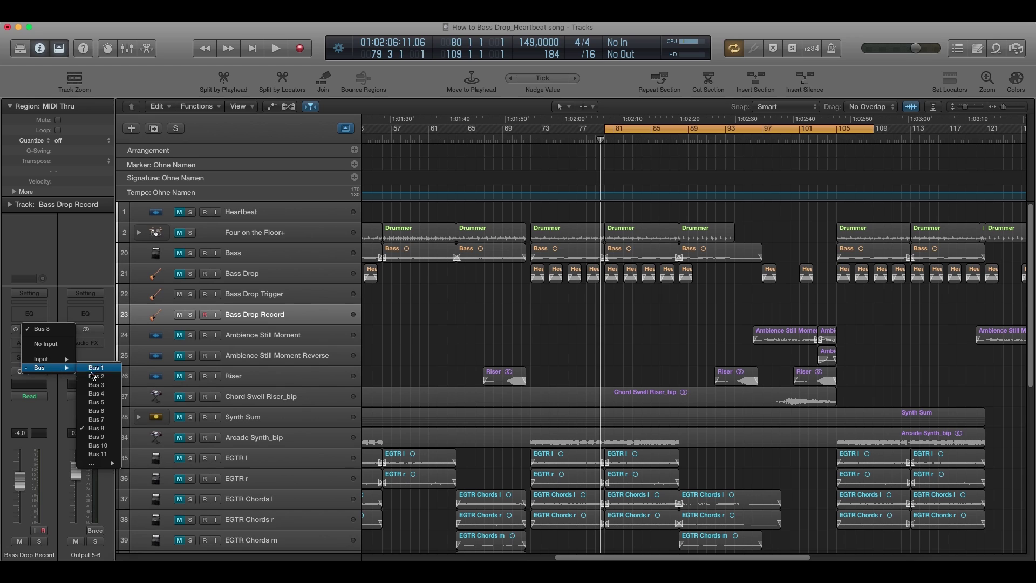
left_click(98, 429)
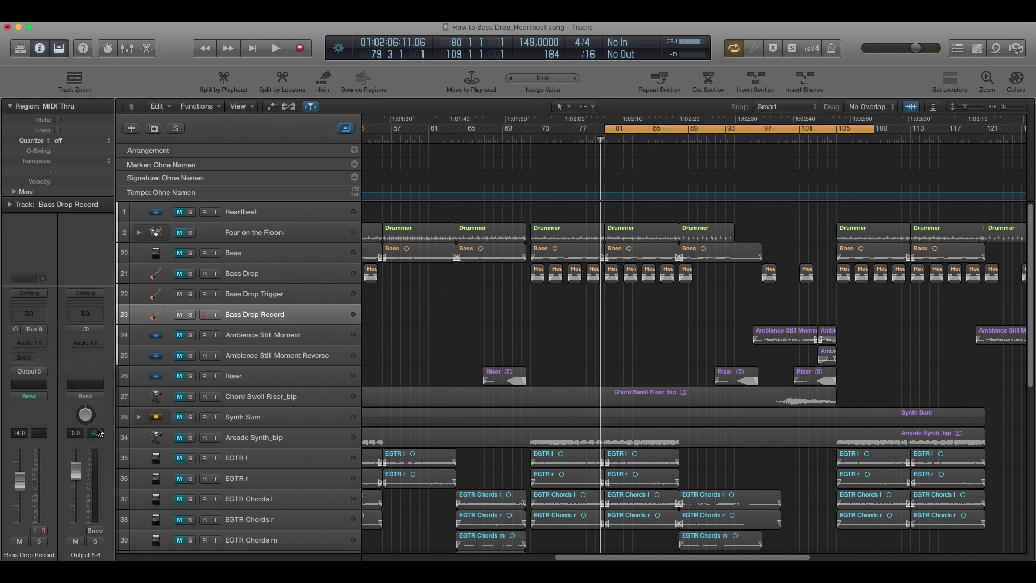
left_click(44, 372)
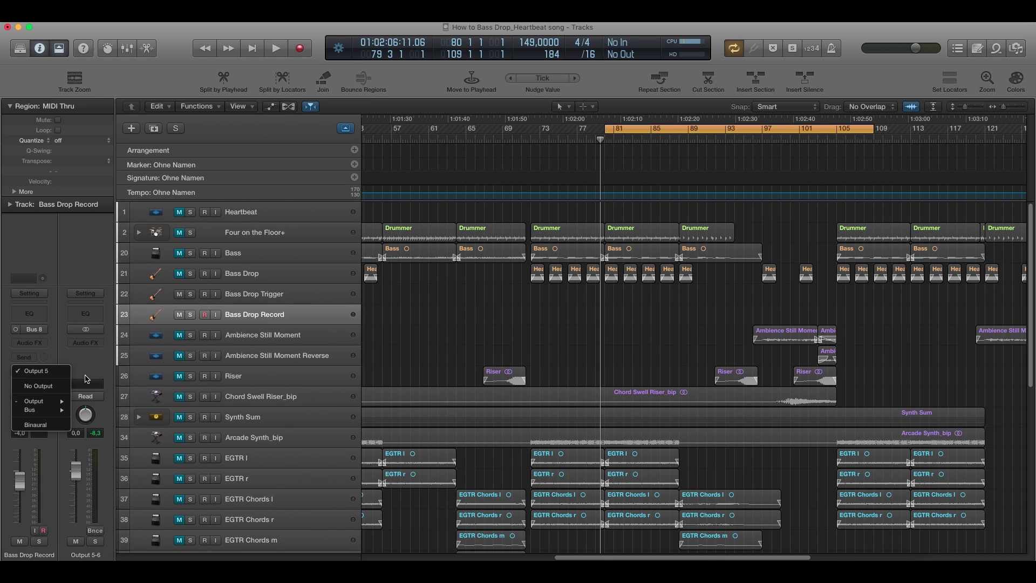
left_click(38, 373)
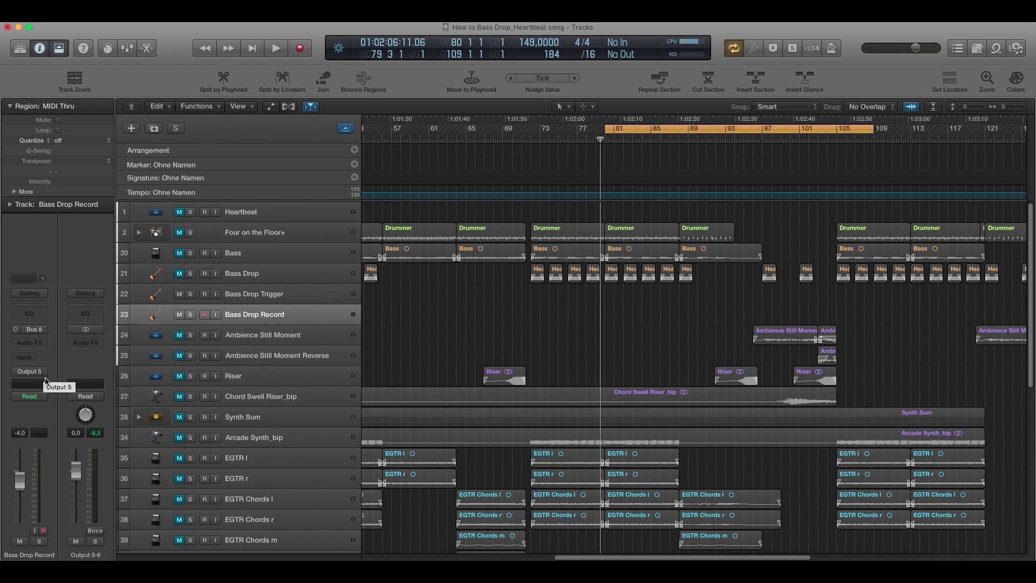
Reopen the Test Oscillator on the Bass Drop Trigger track and switch the plug-in on
left_click(248, 298)
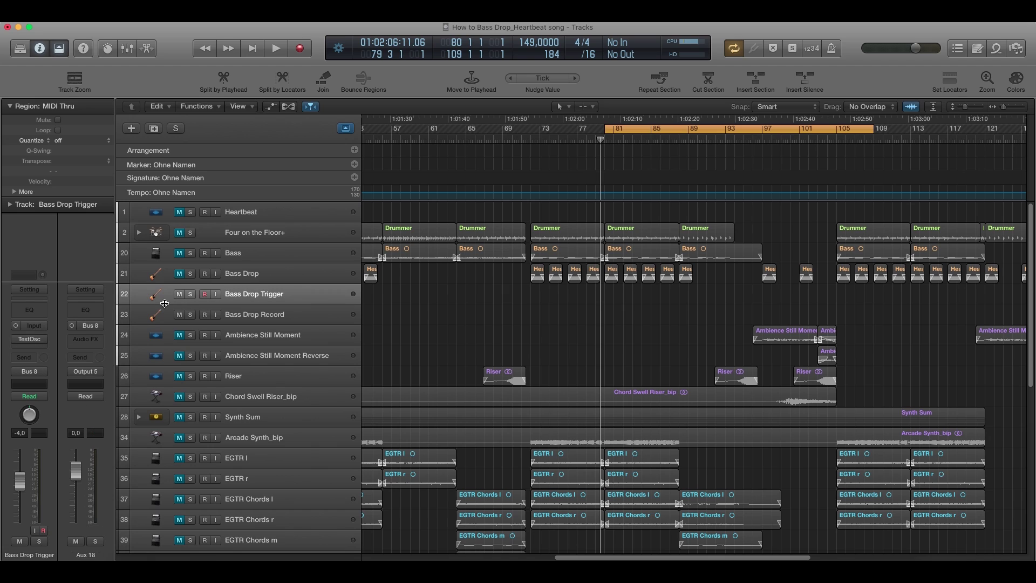
left_click(32, 339)
left_click_drag(413, 232, 339, 188)
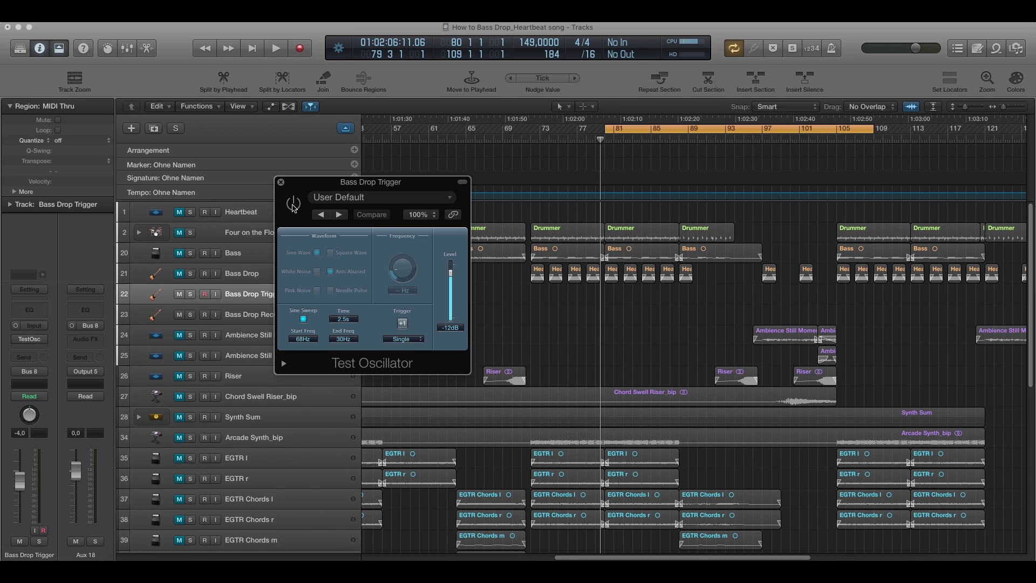
left_click_drag(326, 184, 315, 117)
left_click(284, 138)
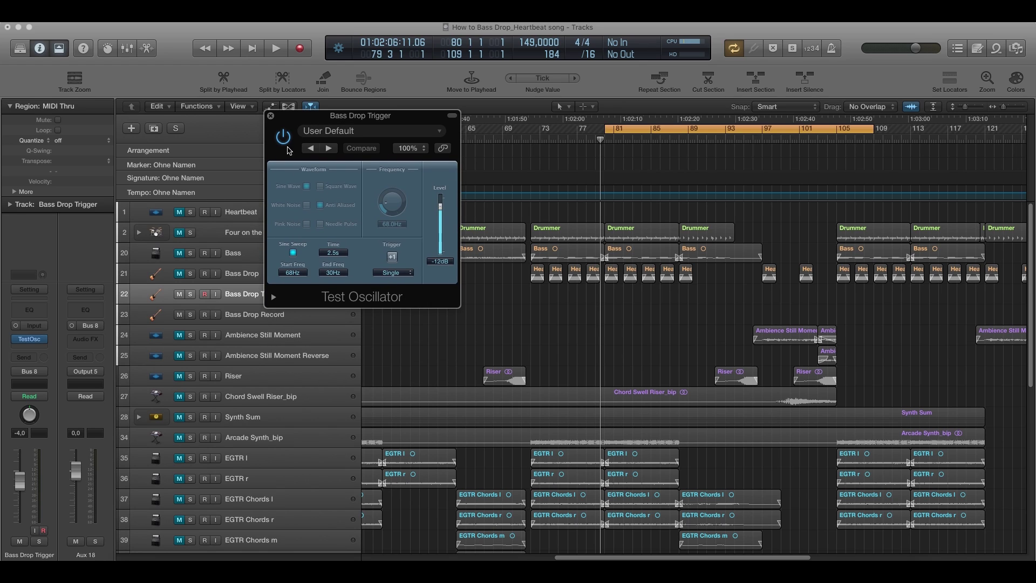
Trigger the Test Oscillator's sine sweep several times to audition the bass drop
left_click(393, 259)
left_click(393, 258)
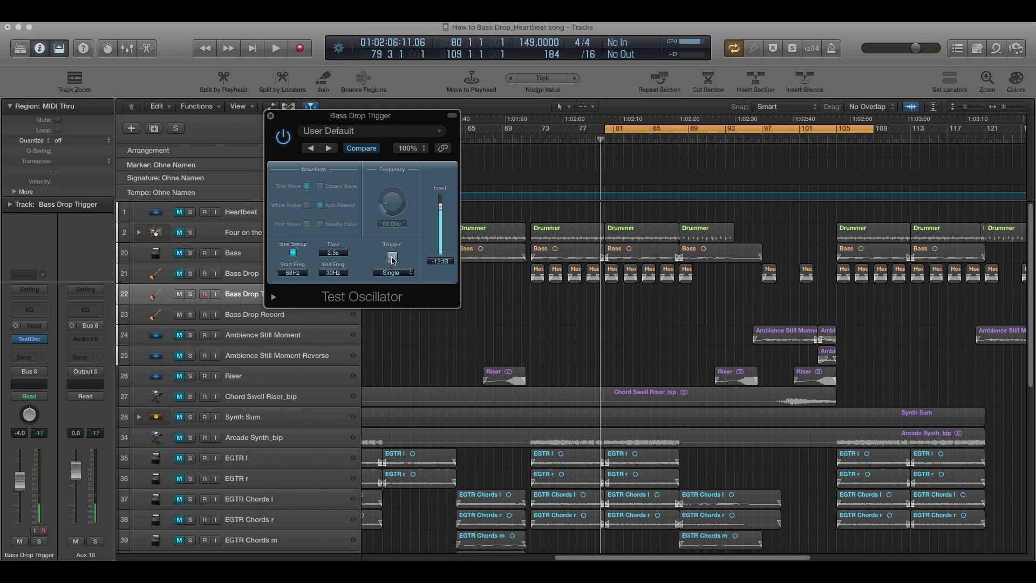
left_click(392, 258)
Record the manually triggered sine sweep onto the Bass Drop Record track from bar 80, stop after the sweep, and close the Test Oscillator
left_click_drag(348, 120, 329, 124)
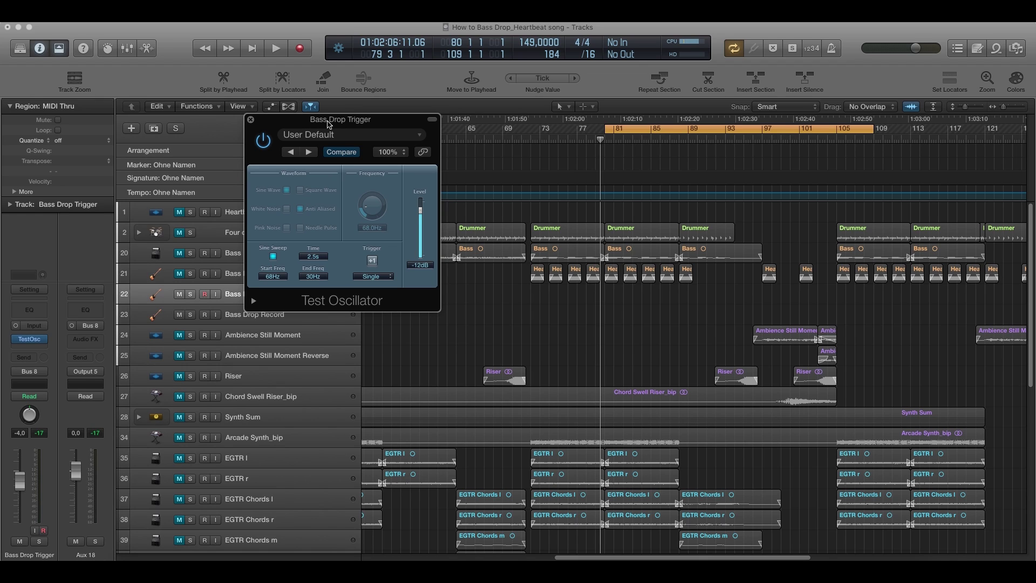
left_click_drag(329, 124, 299, 86)
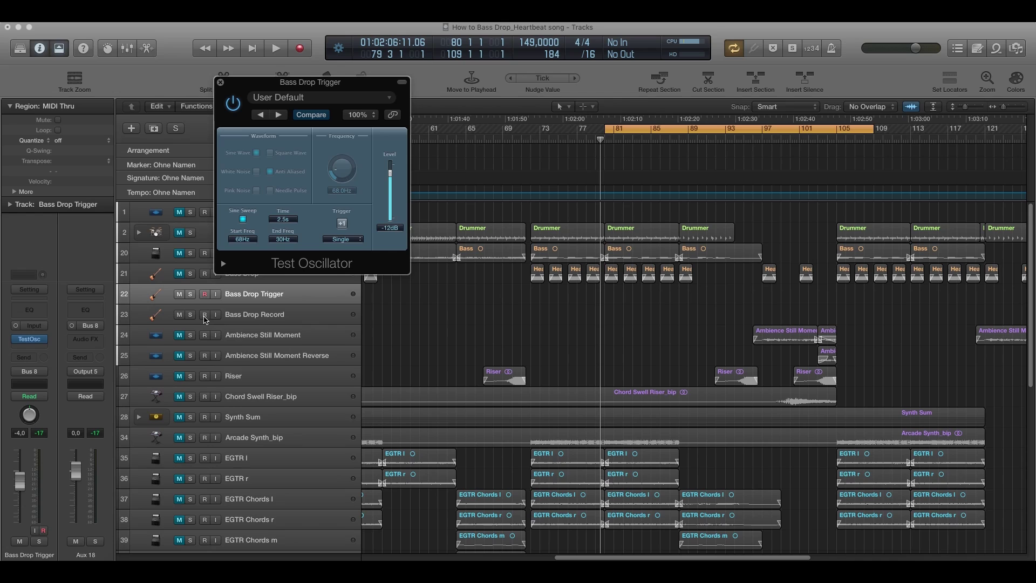
left_click(205, 319)
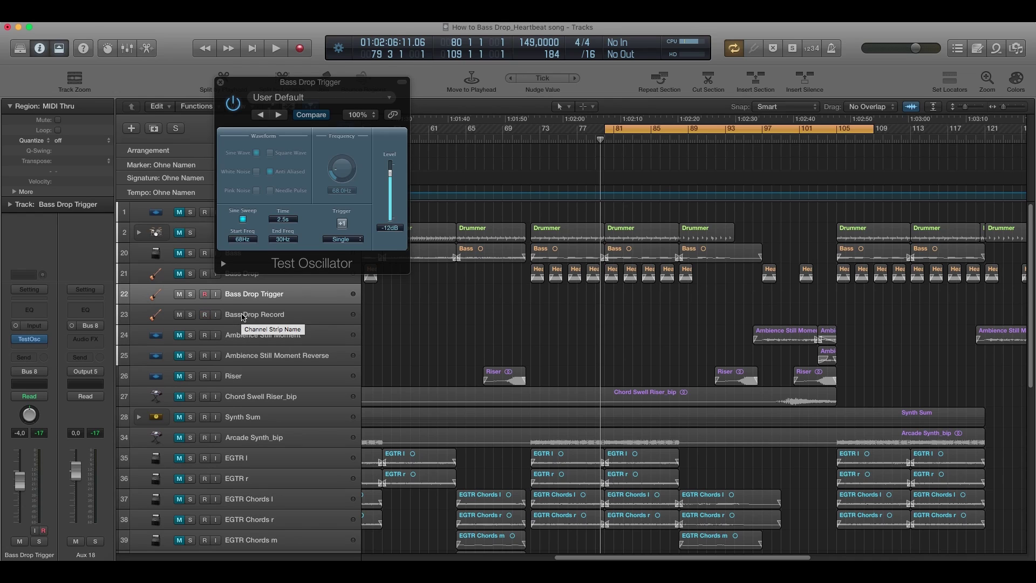
left_click(244, 318)
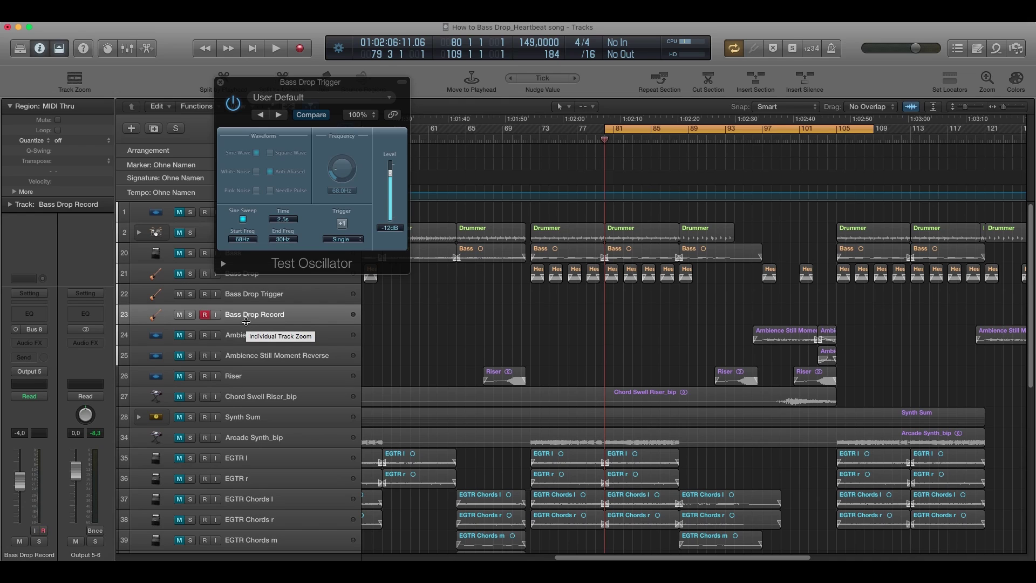
key("r")
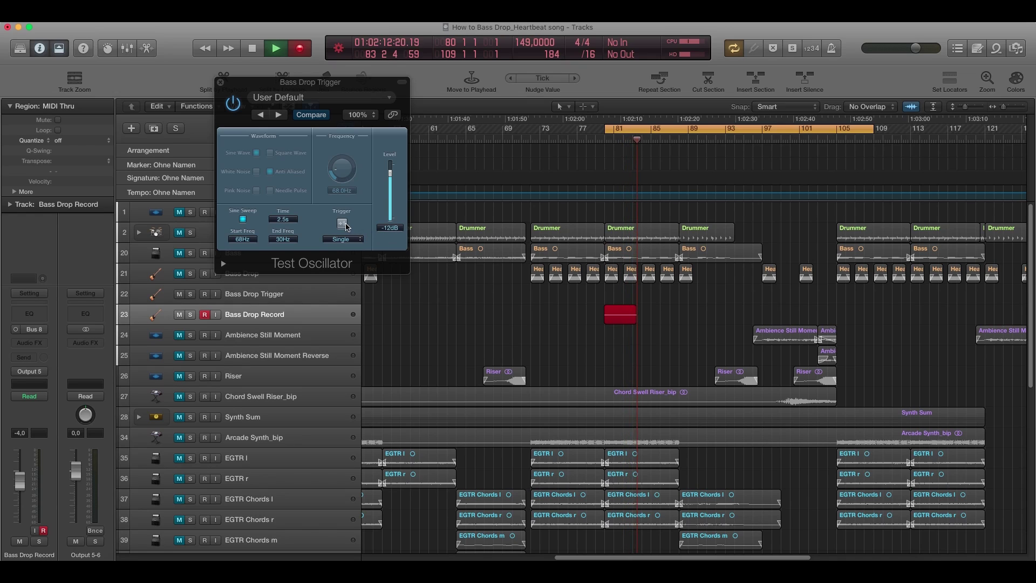
left_click(343, 224)
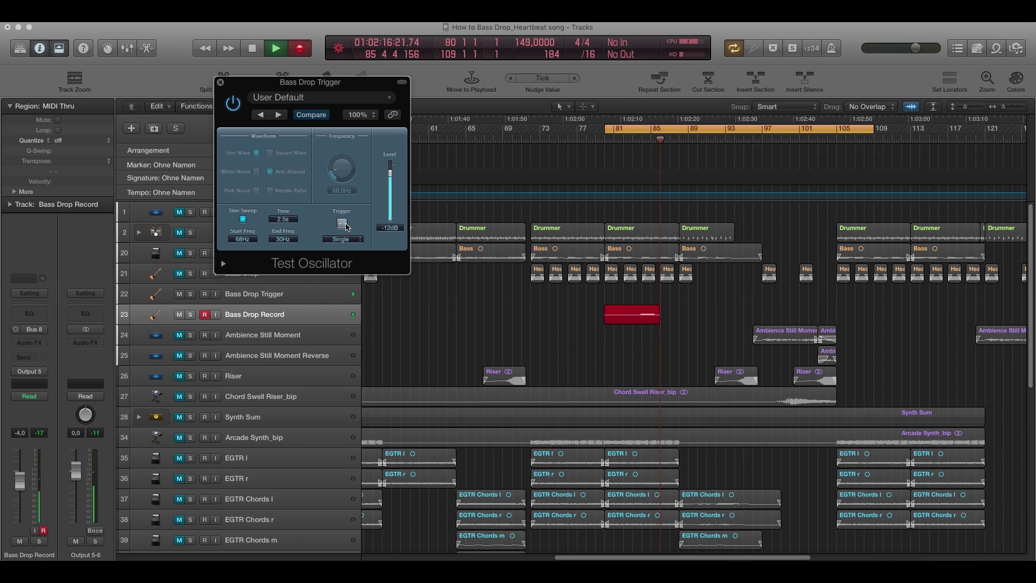
key("space")
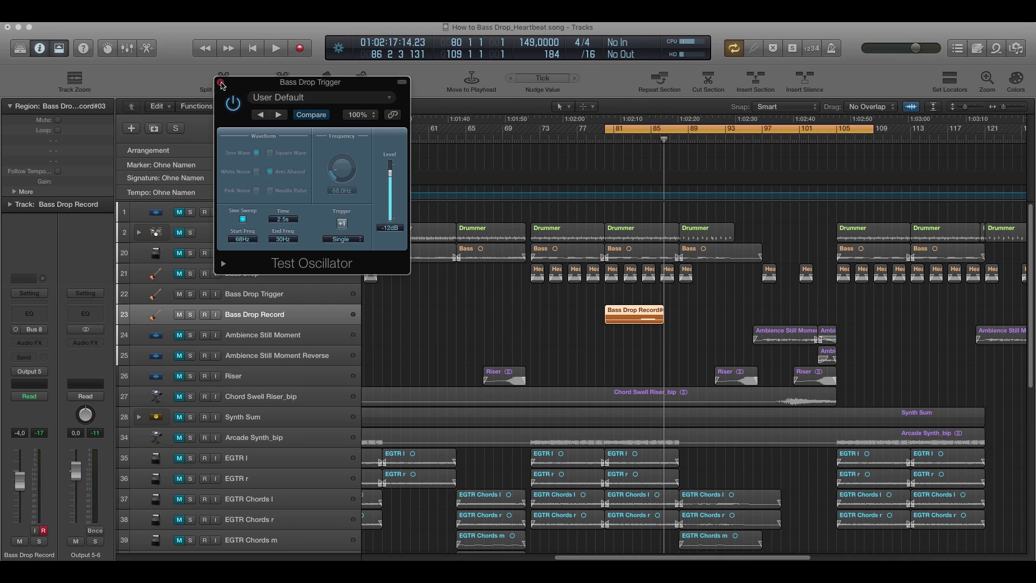
left_click(220, 82)
Place the playhead directly before the start of the recorded sweep's waveform in the Bass Drop Record region
scroll(698, 336, "up", 8)
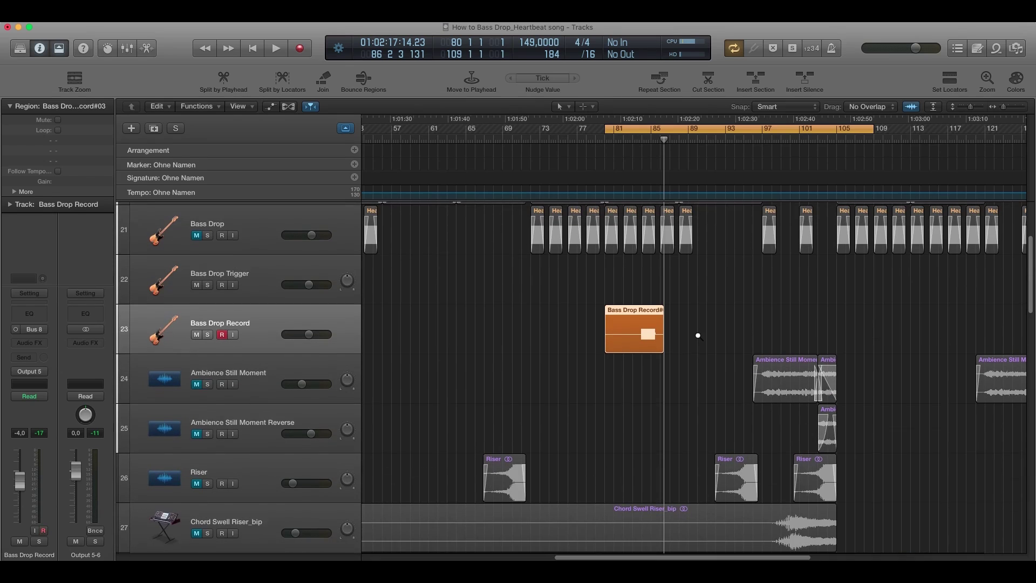
scroll(698, 336, "up", 8)
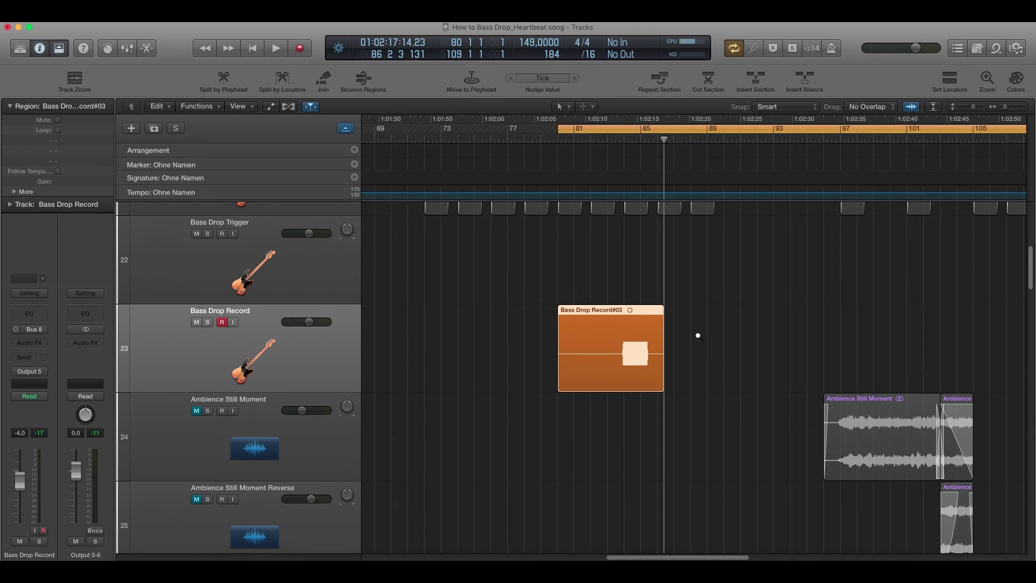
scroll(698, 336, "up", 10)
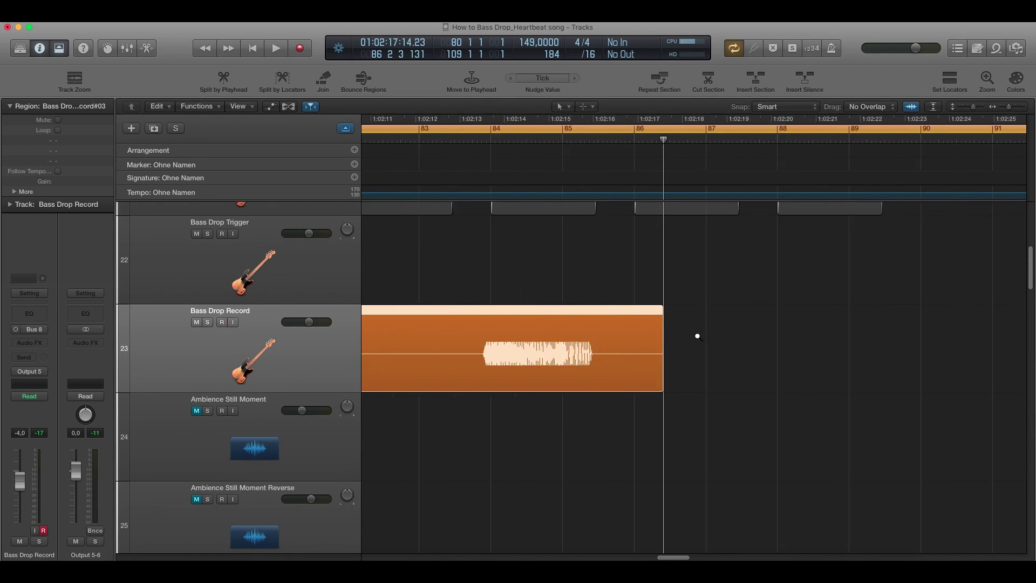
scroll(698, 339, "left", 5)
left_click_drag(508, 139, 485, 139)
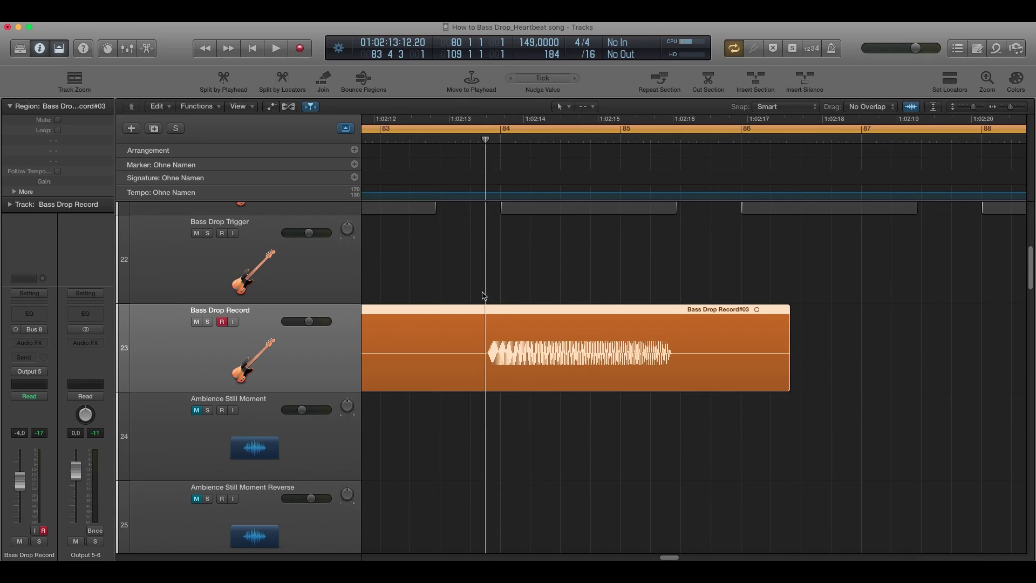
Split the Bass Drop Record region directly before and after the sweep's waveform and delete the silent parts
key("super+t")
left_click(673, 138)
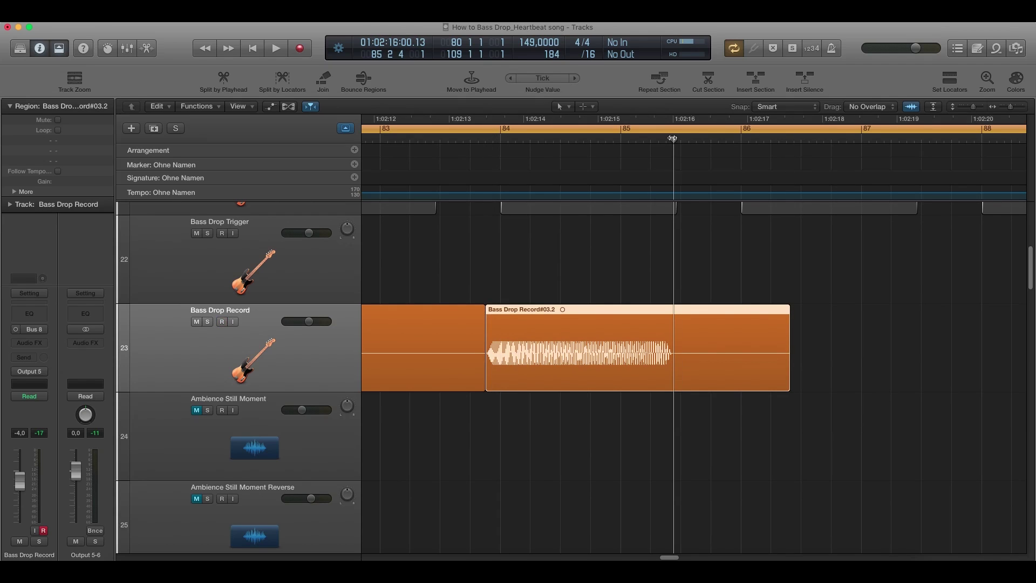
key("super+t")
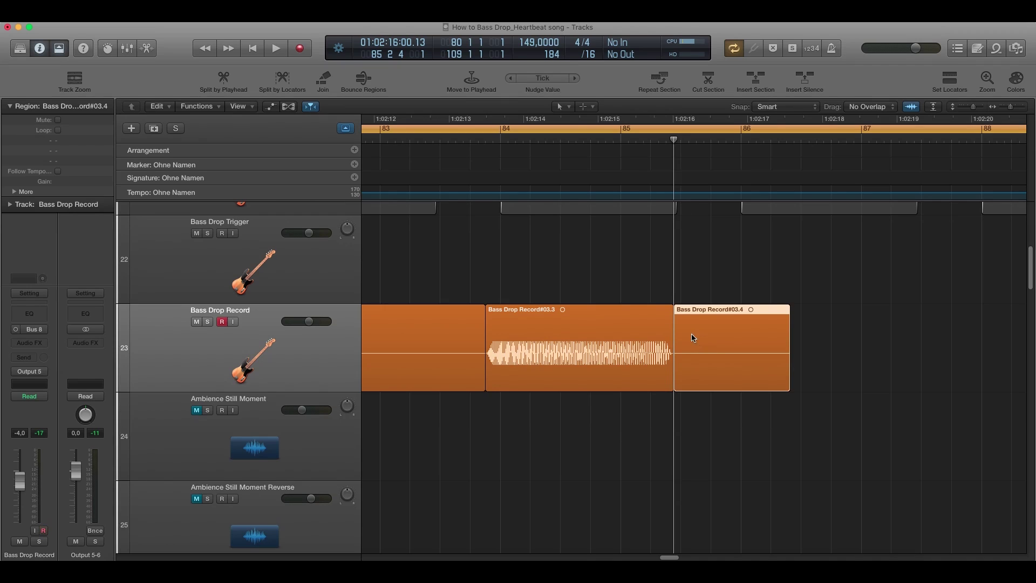
key("Delete")
left_click(472, 326)
key("Delete")
Move the trimmed sweep region on the Bass Drop Record track to start at bar 80
scroll(503, 328, "left", 5)
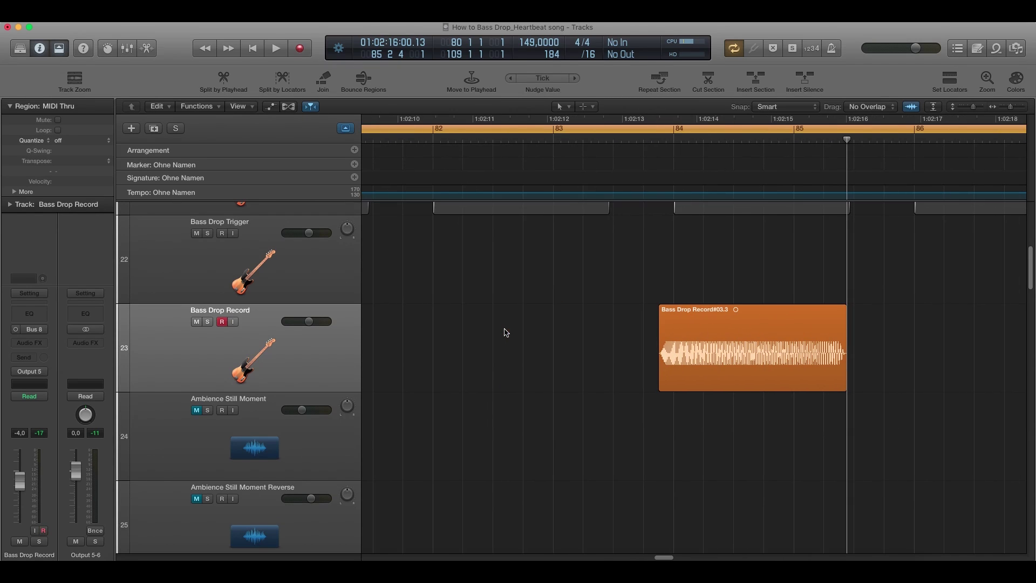
scroll(505, 330, "down", 5)
scroll(505, 330, "left", 5)
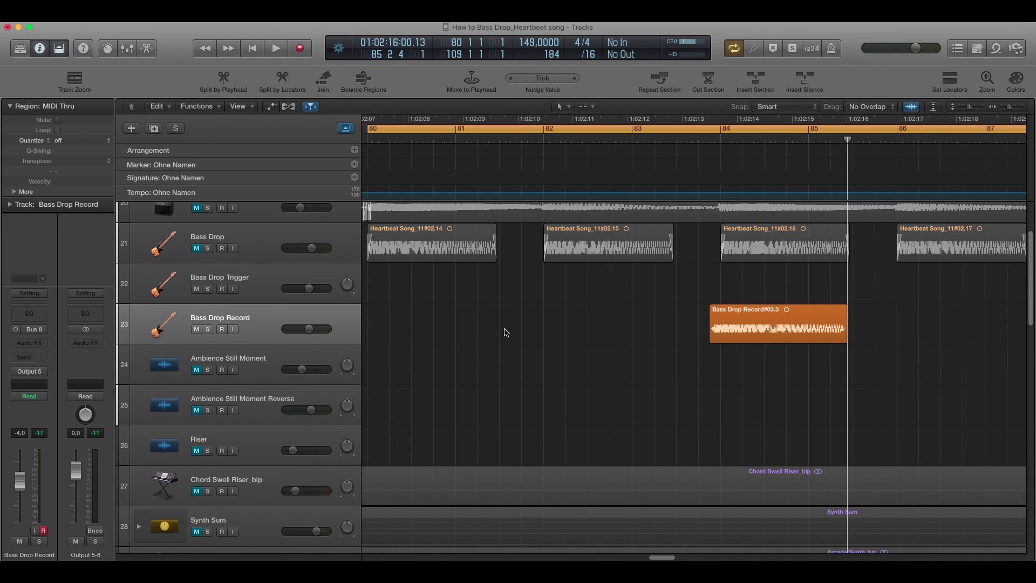
scroll(506, 332, "right", 1)
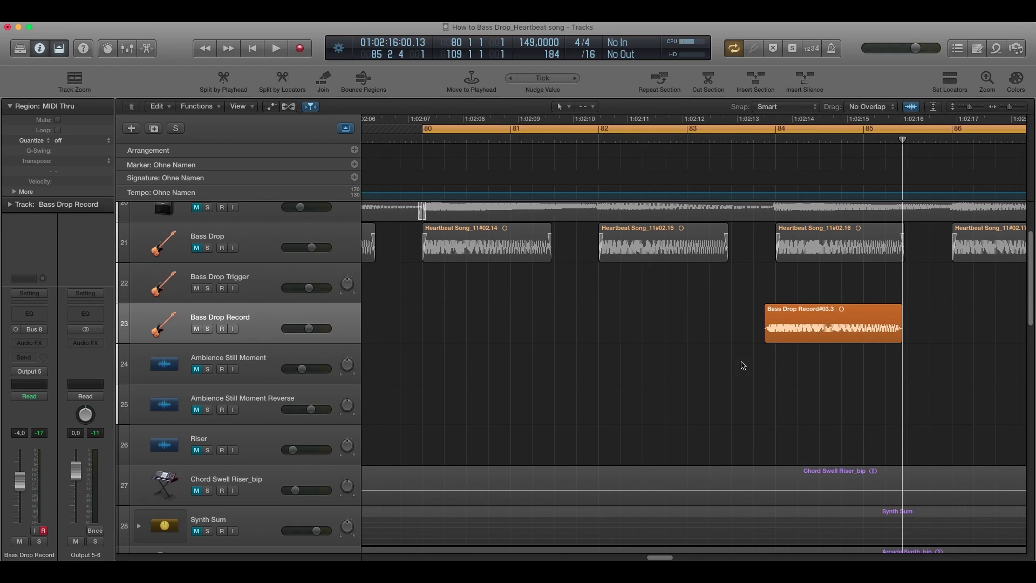
left_click(795, 318)
left_click_drag(770, 319, 469, 316)
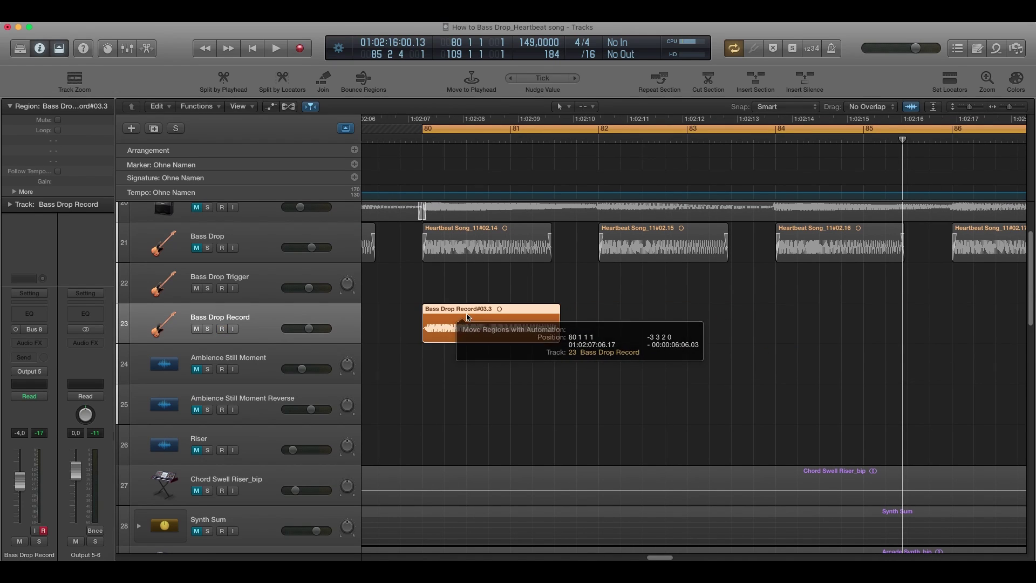
Place the playhead at bar 80 and trim the remaining silence so the recorded sweep begins right at that bar
key("super+Right")
key("super+Right")
key("super+Right")
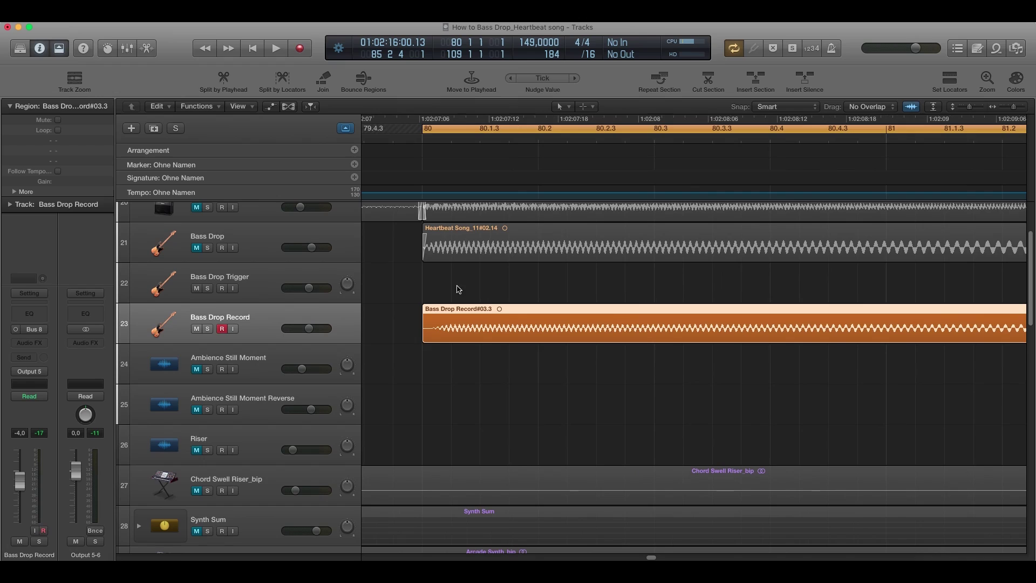
left_click(422, 140)
left_click_drag(422, 139, 422, 139)
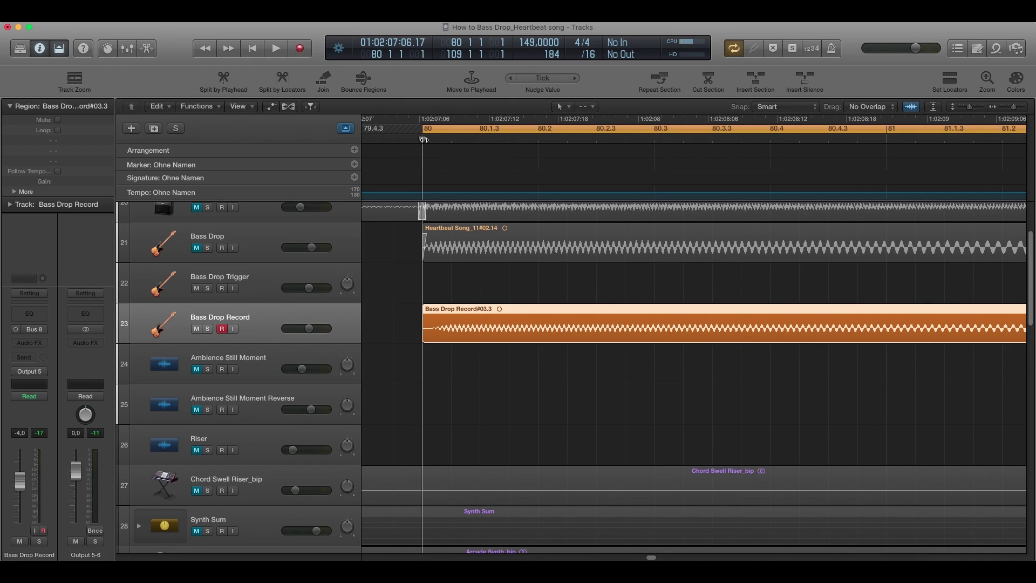
left_click(420, 328)
left_click(426, 326)
left_click_drag(426, 327, 458, 312)
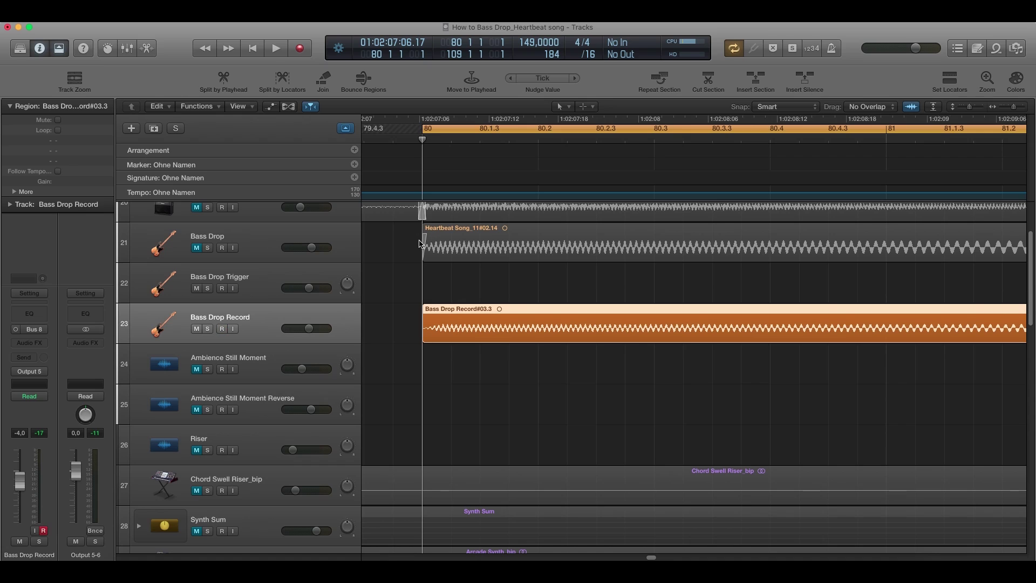
Select the Bass Drop track and compare its region's waveform with the recorded sweep at bar 80
left_click(295, 241)
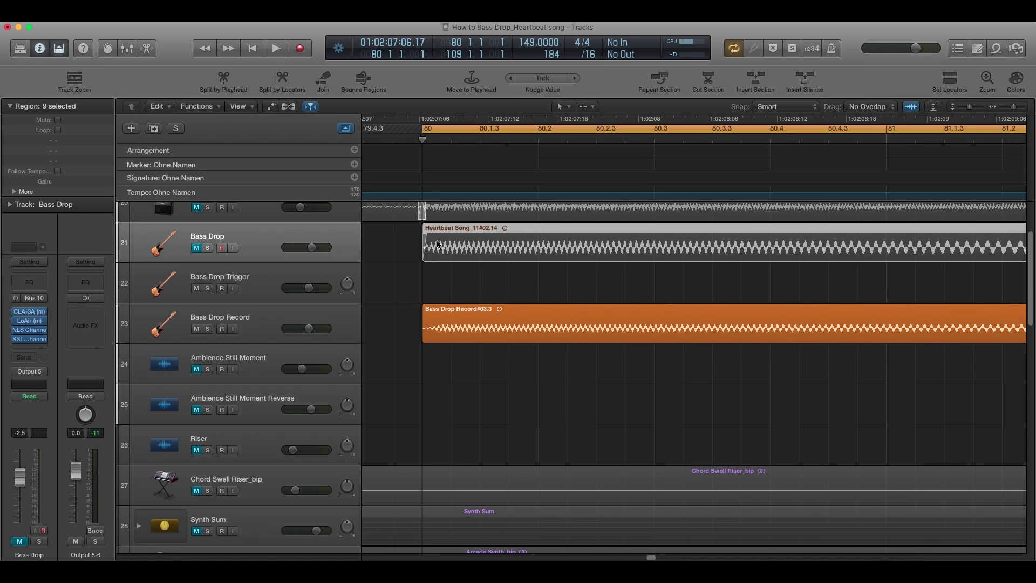
key("super+Down")
key("super+Down")
key("super+Down")
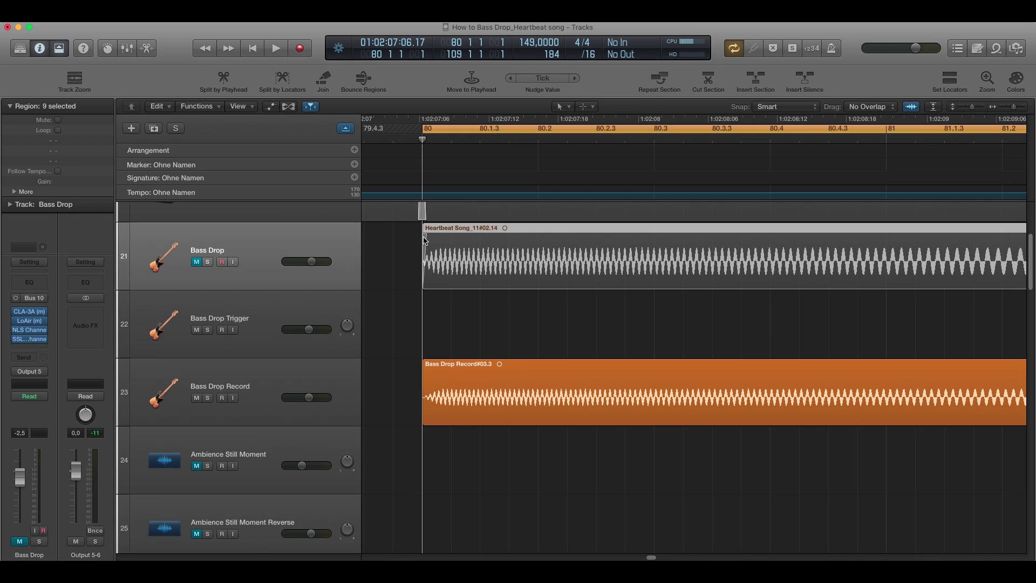
key("super+Left")
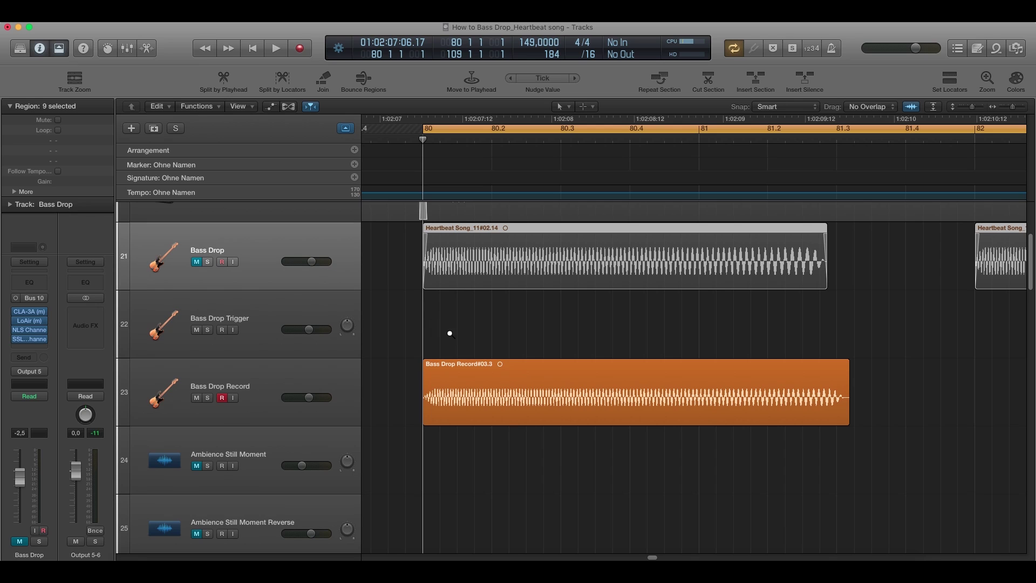
Copy the recorded sweep region to bars 82 and 84 on the Bass Drop Record track
scroll(450, 333, "down", 5)
scroll(451, 334, "left", 5)
scroll(450, 335, "down", 5)
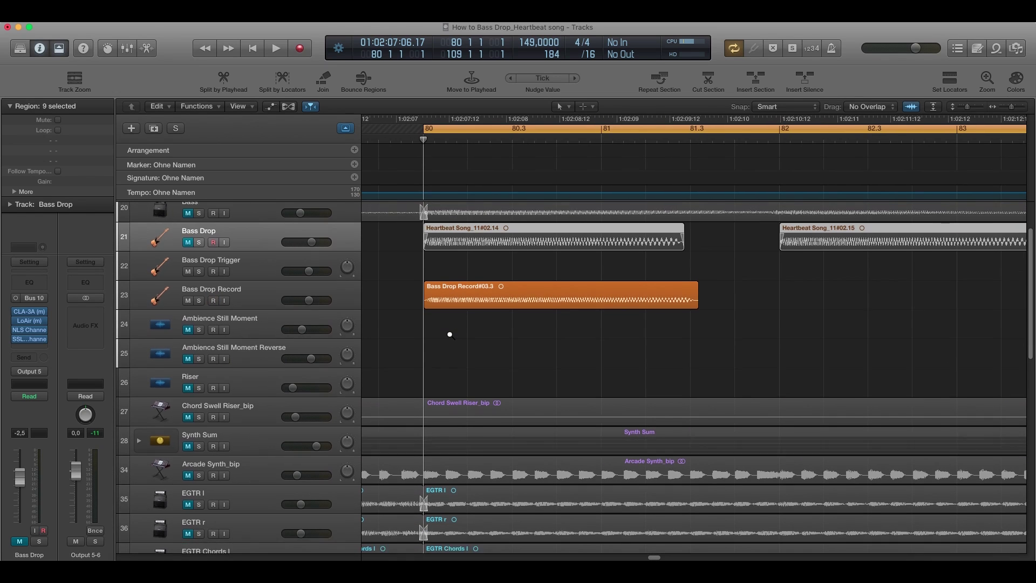
scroll(450, 335, "down", 2)
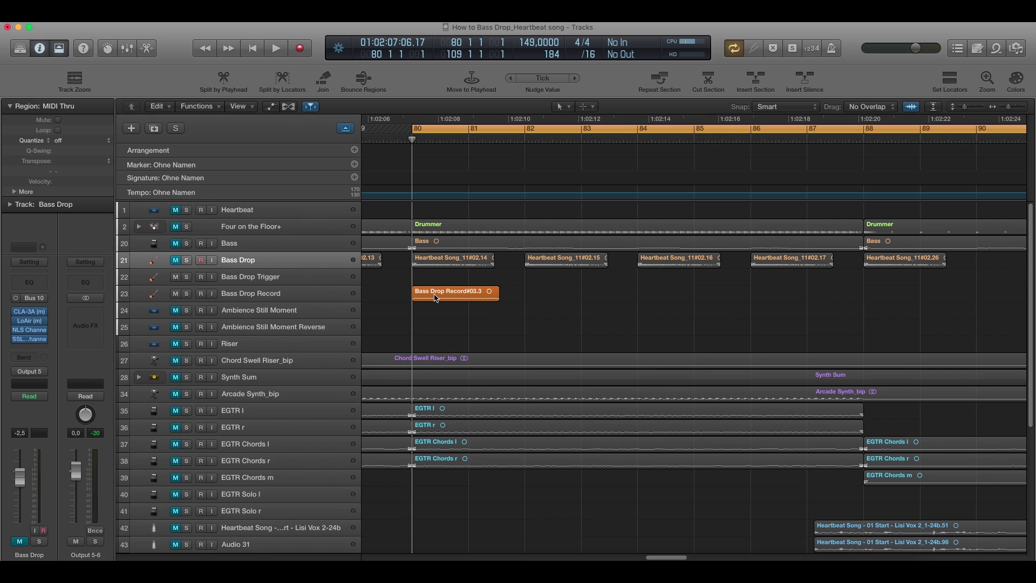
left_click_drag(431, 298, 651, 295)
scroll(634, 296, "right", 10)
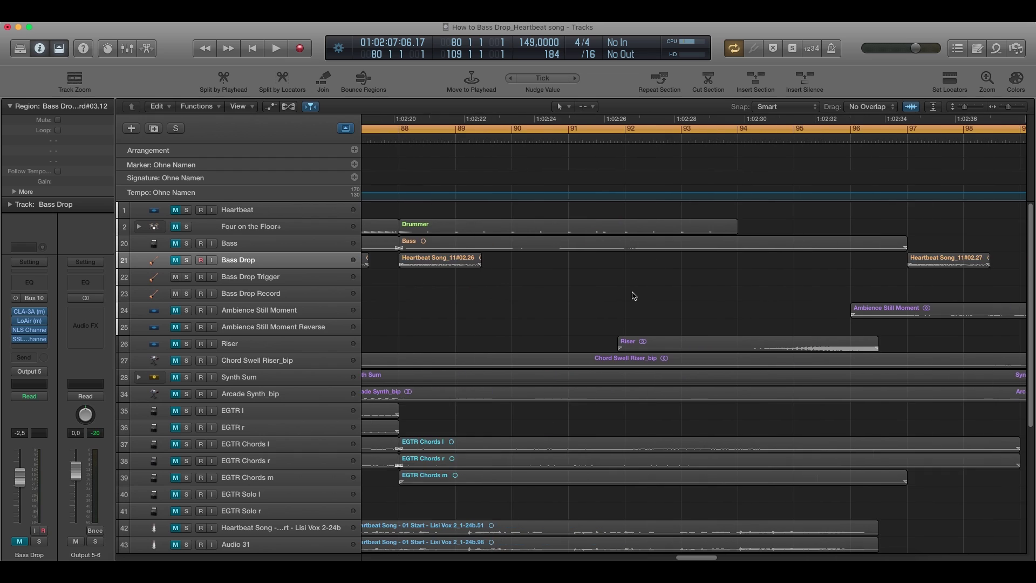
scroll(634, 296, "right", 2)
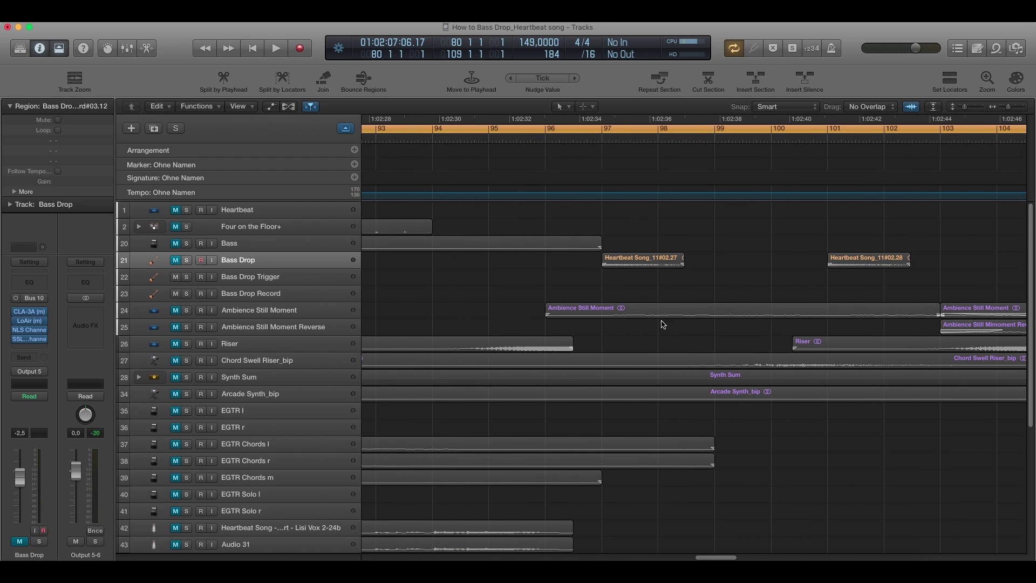
scroll(650, 270, "left", 14)
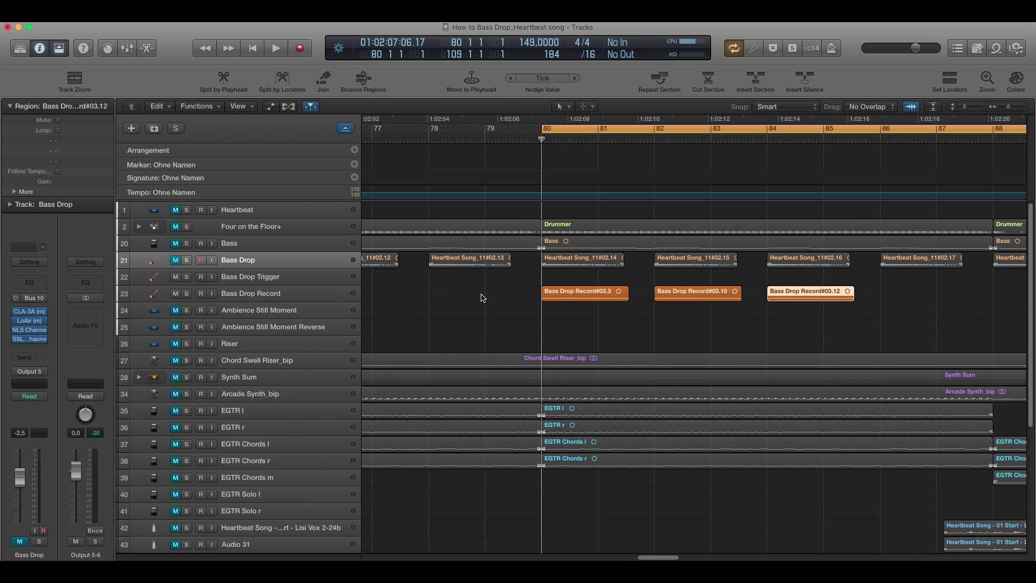
left_click(684, 322)
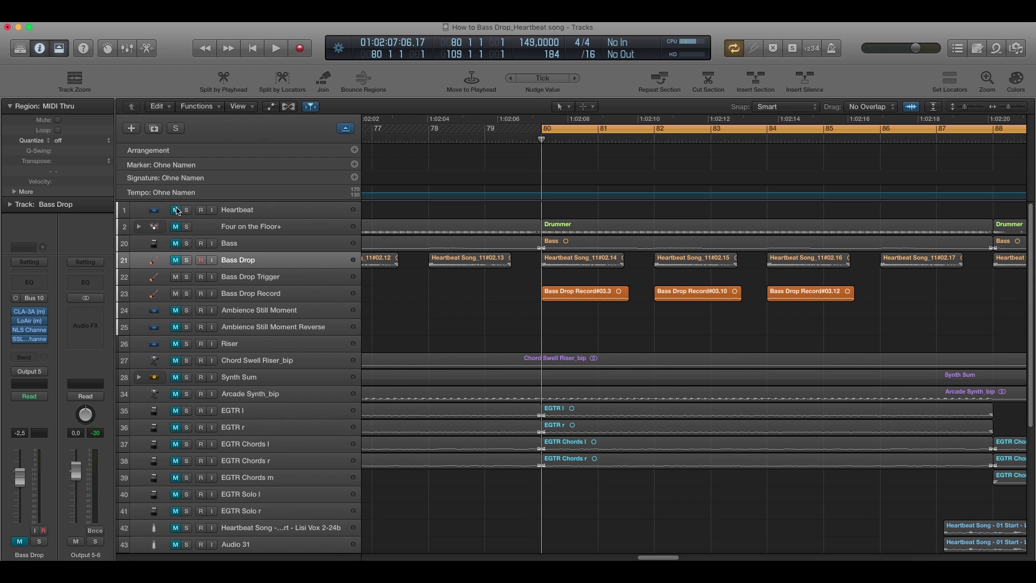
Unmute all tracks except Bass Drop and the two vocal tracks at the end of the list, and play the mix from bar 80
left_click_drag(175, 213, 177, 247)
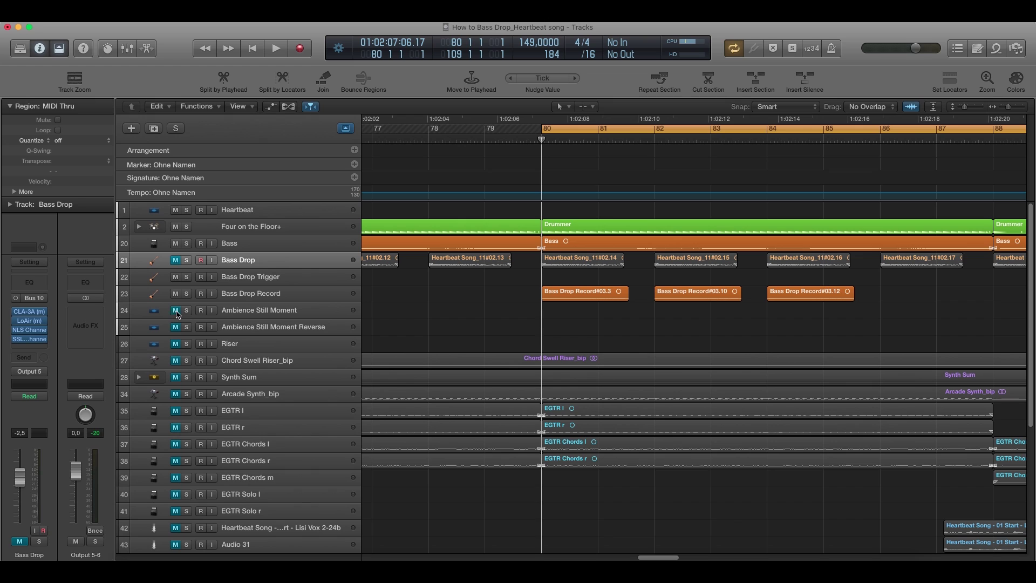
left_click_drag(177, 314, 177, 529)
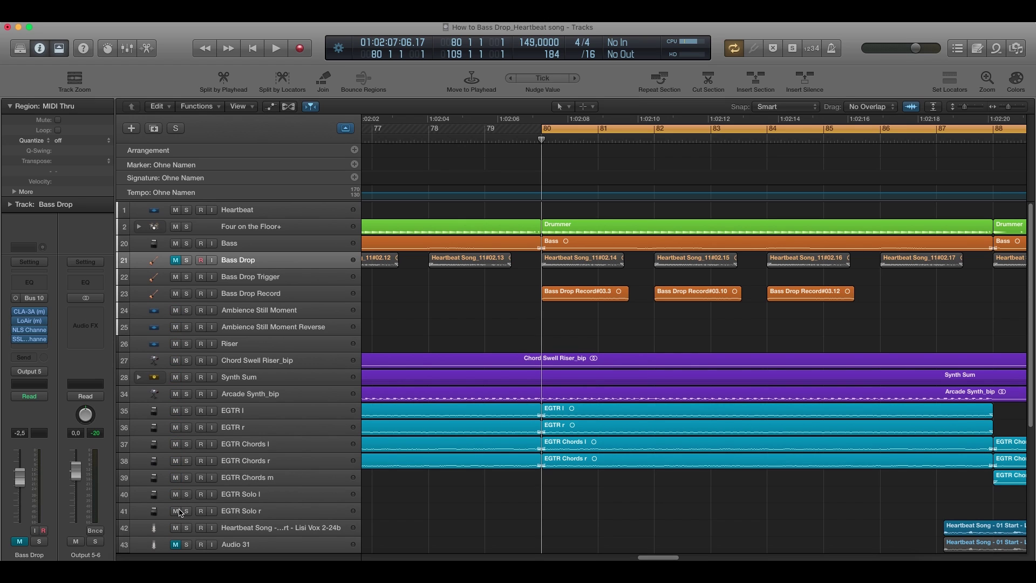
left_click(175, 527)
key("space")
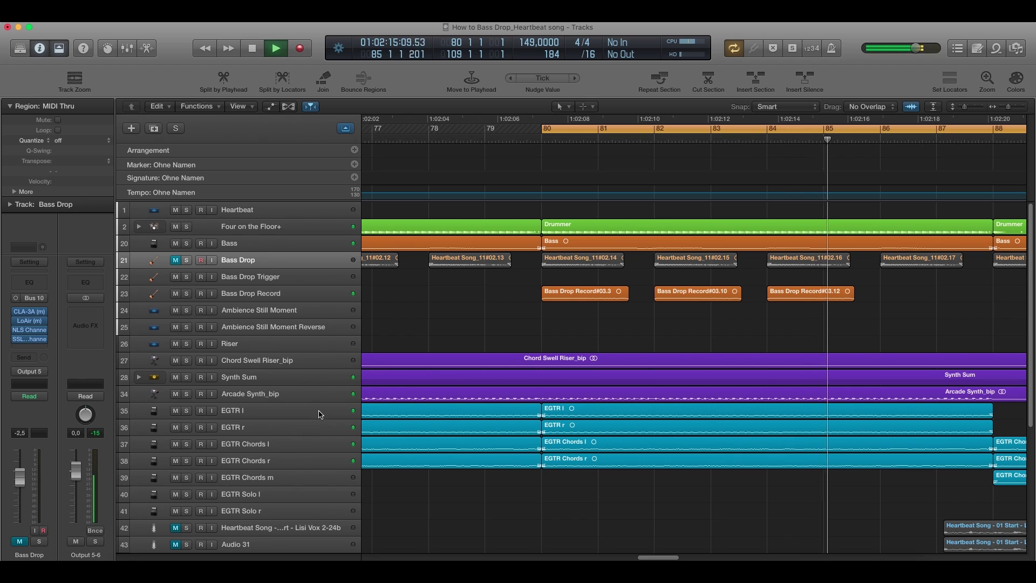
key("space")
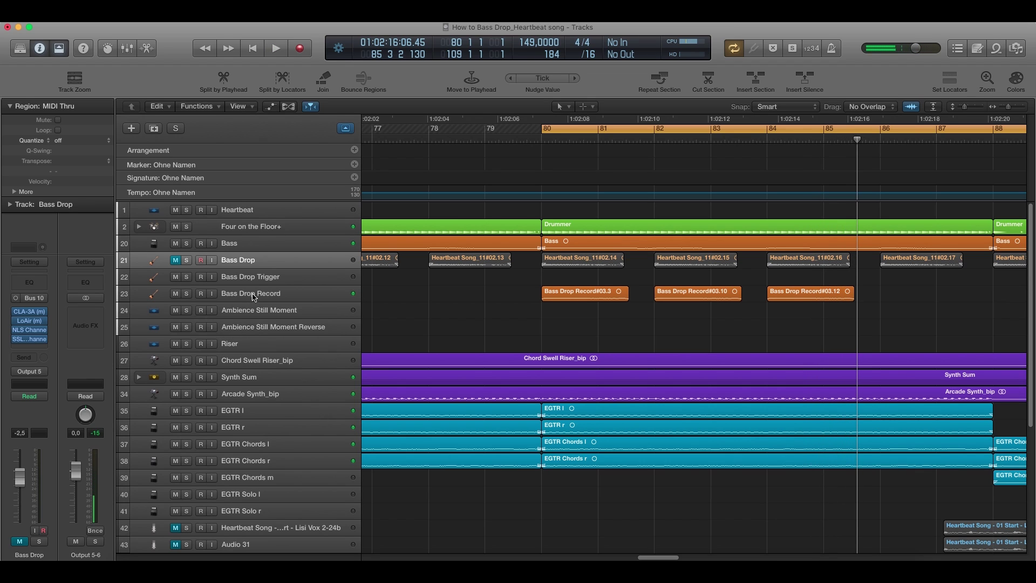
Unmute the Bass Drop track, mute Bass Drop Trigger and Bass Drop Record, and return the playhead to bar 80
left_click(176, 260)
left_click(175, 293)
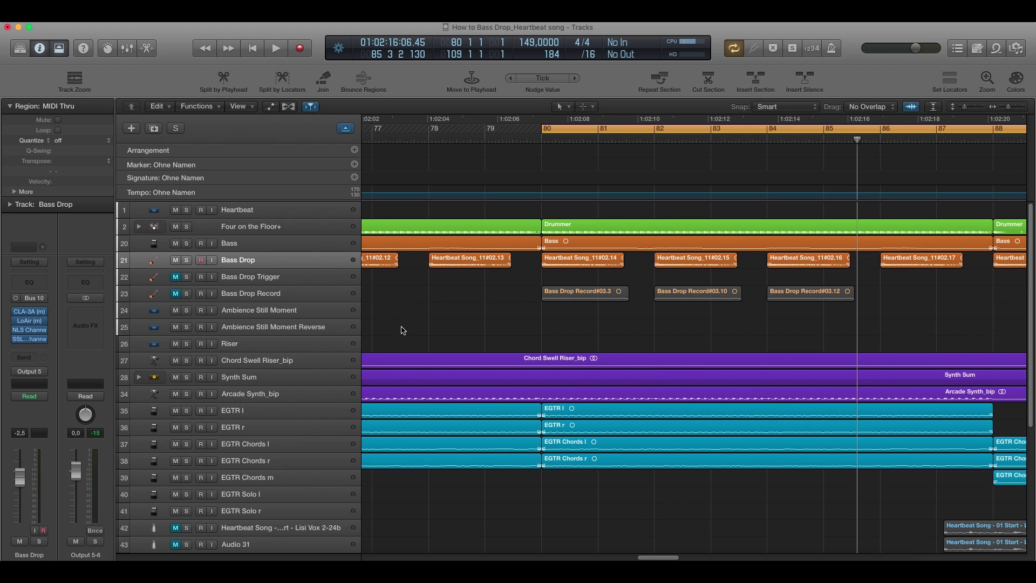
left_click(551, 141)
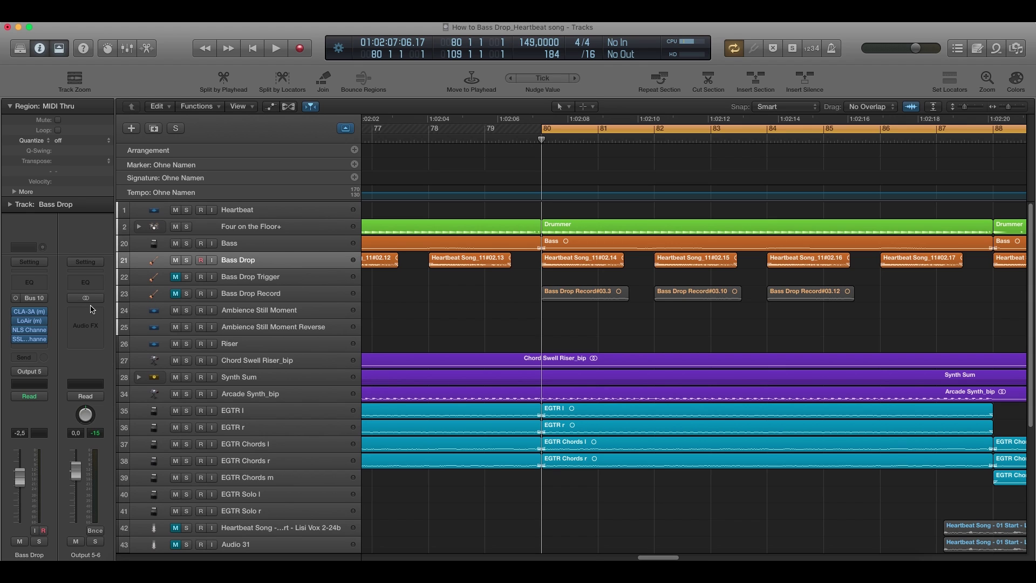
Mute the Bass track and audition the Bass Drop track from bar 80 with its CLA-3A compressor open, closing the plug-in after playback
left_click(29, 311)
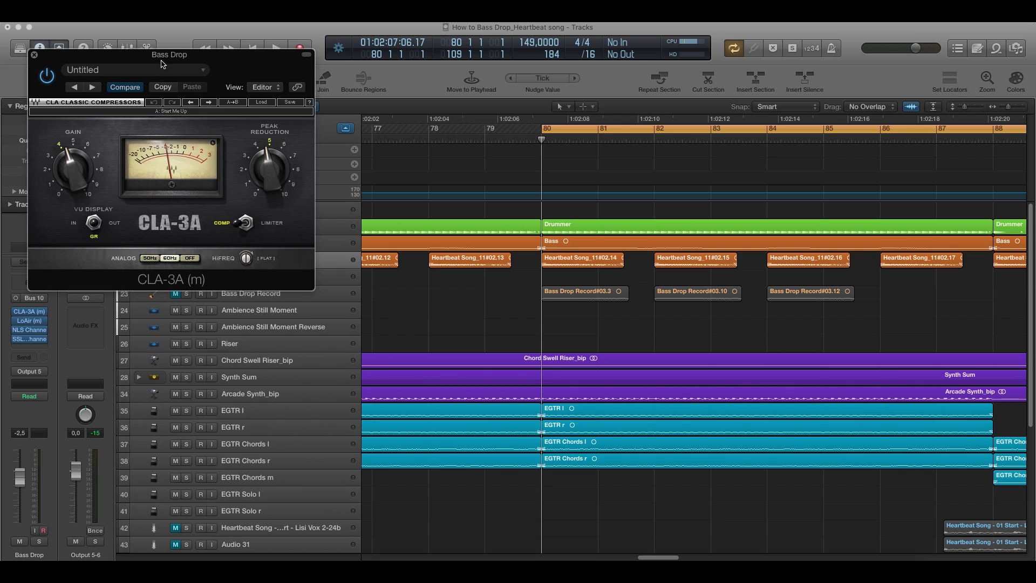
left_click_drag(163, 61, 173, 55)
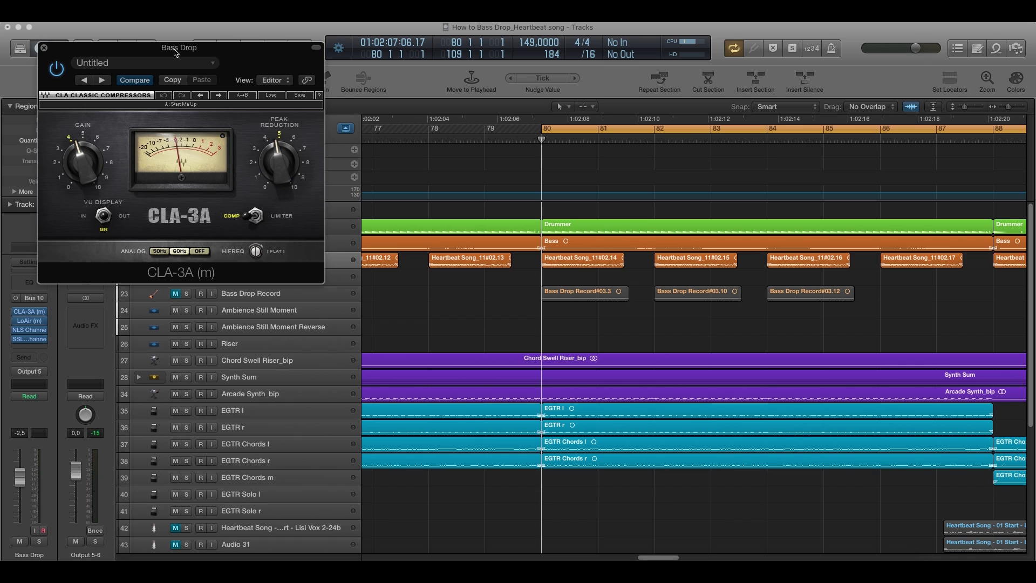
left_click_drag(167, 53, 268, 333)
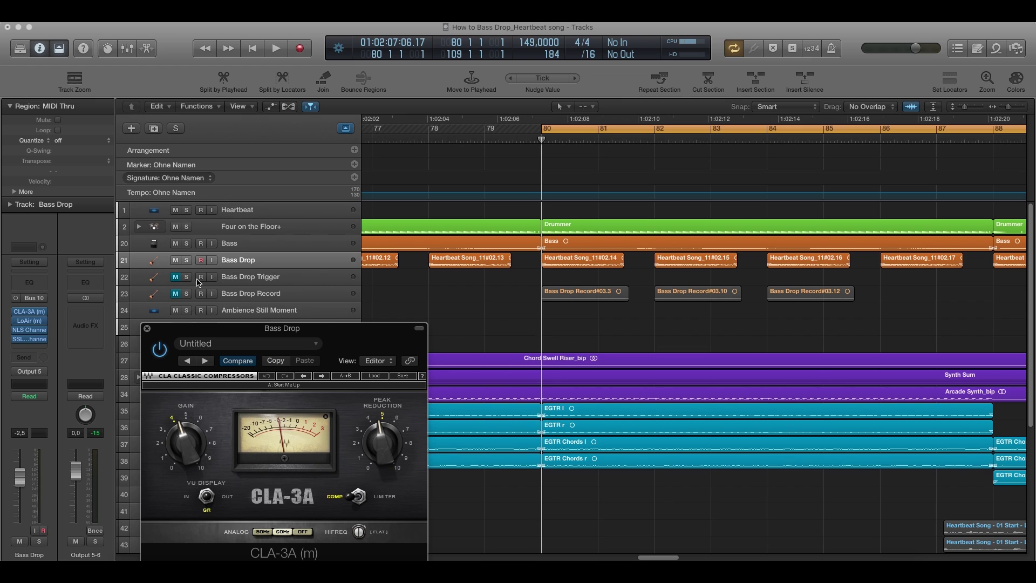
left_click(176, 244)
key("space")
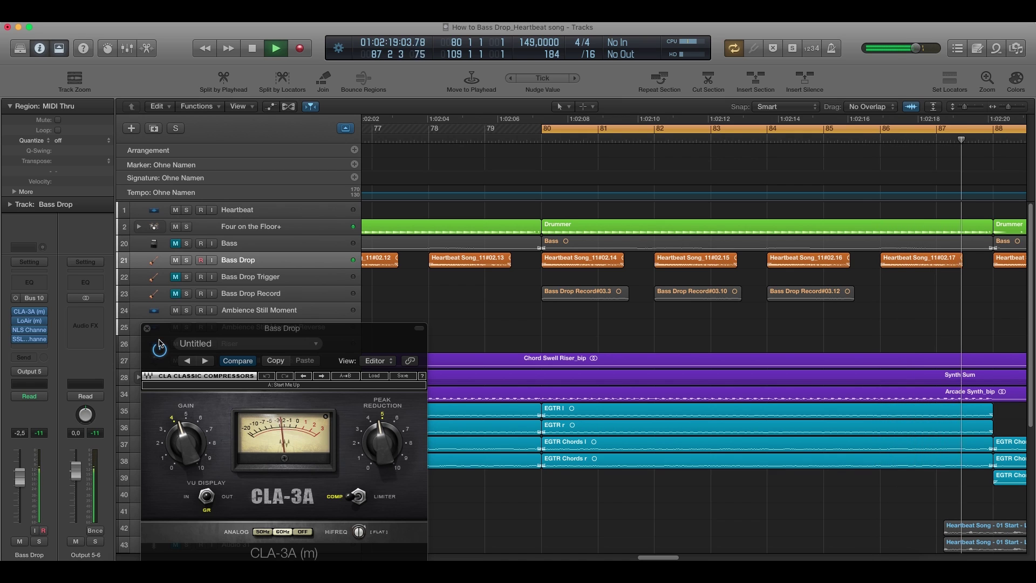
key("space")
left_click(147, 327)
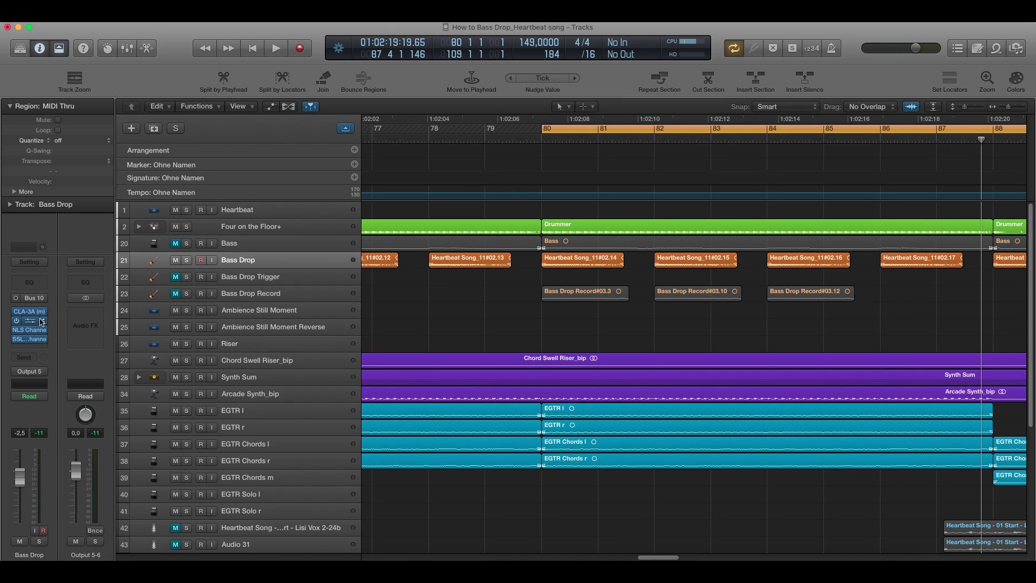
Open the LoAir plug-in on the Bass Drop track and compare the sound with it bypassed and active during playback
left_click(29, 324)
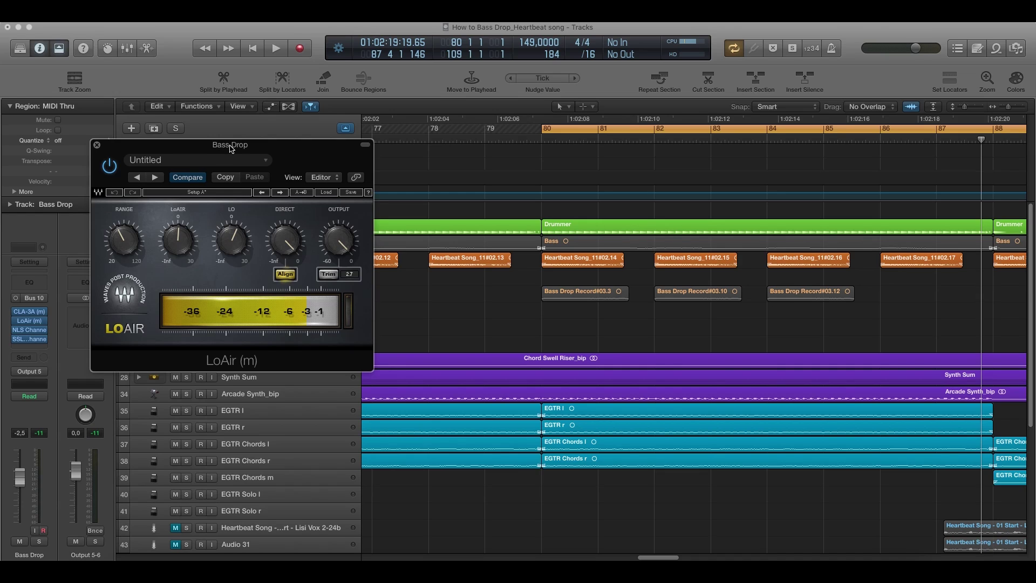
left_click_drag(230, 145, 219, 139)
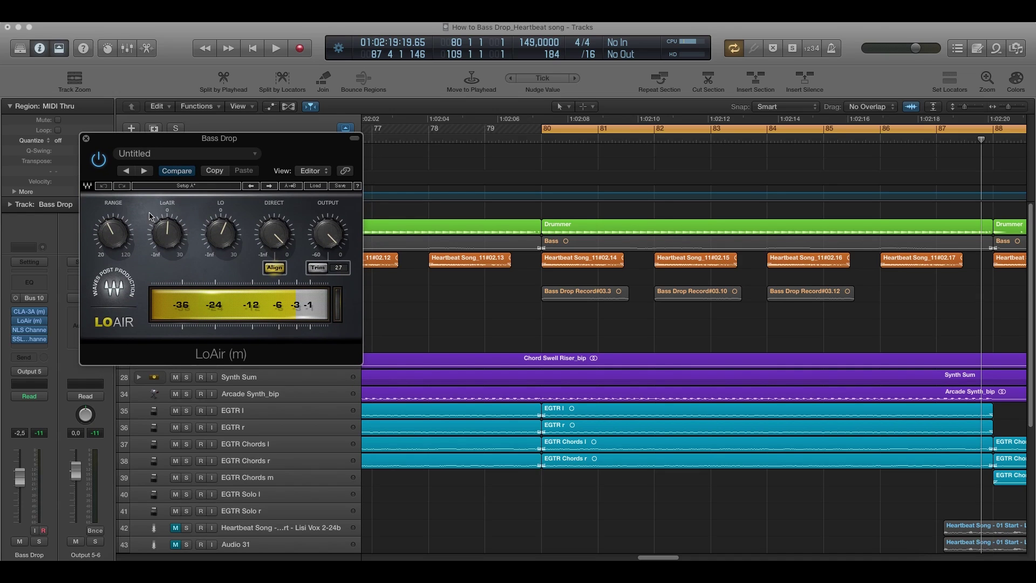
left_click(117, 229)
key("space")
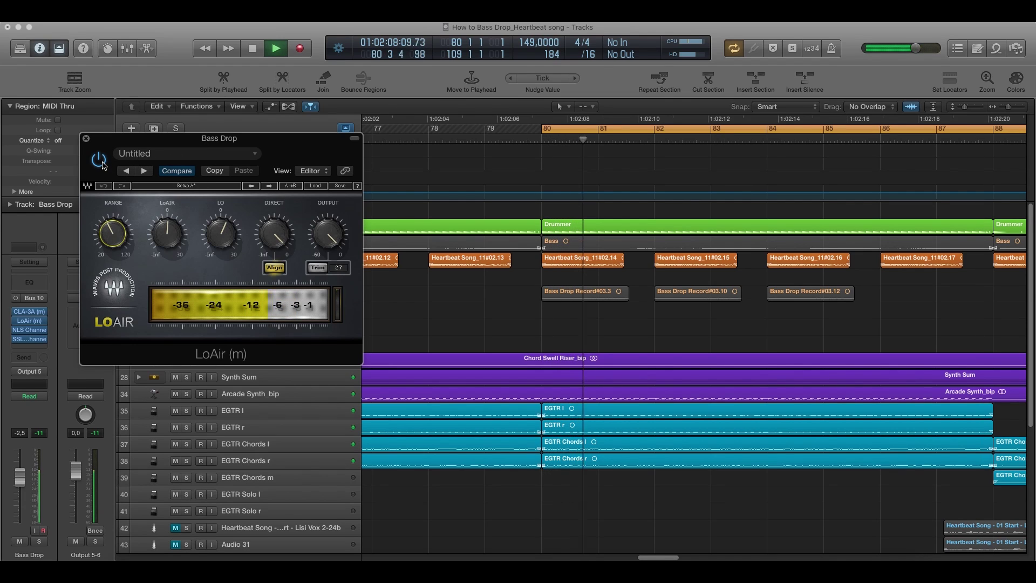
left_click(101, 162)
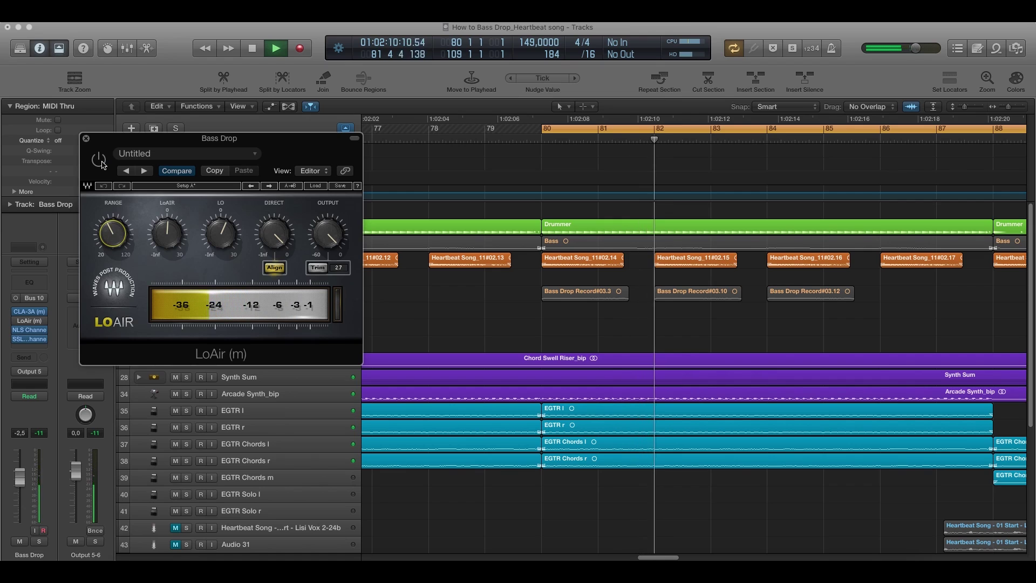
left_click(102, 164)
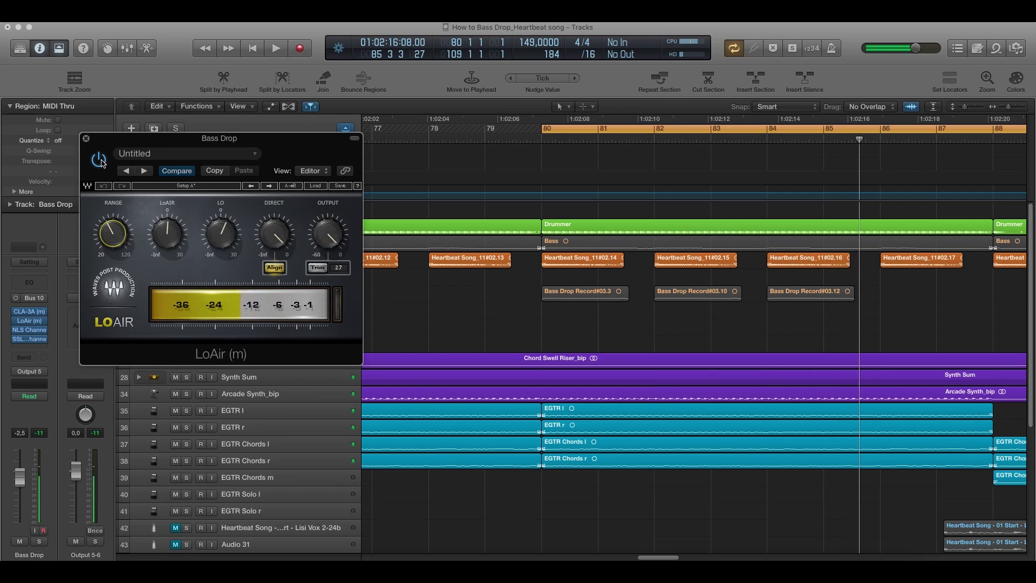
key("space")
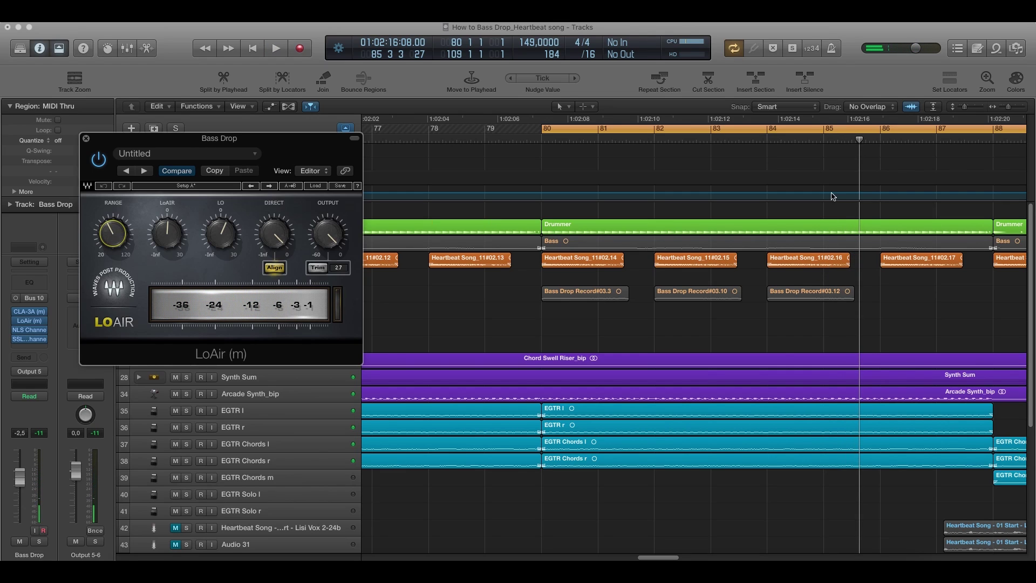
Place the playhead near the end of bar 84 and close the LoAir plug-in
left_click(820, 138)
left_click(817, 138)
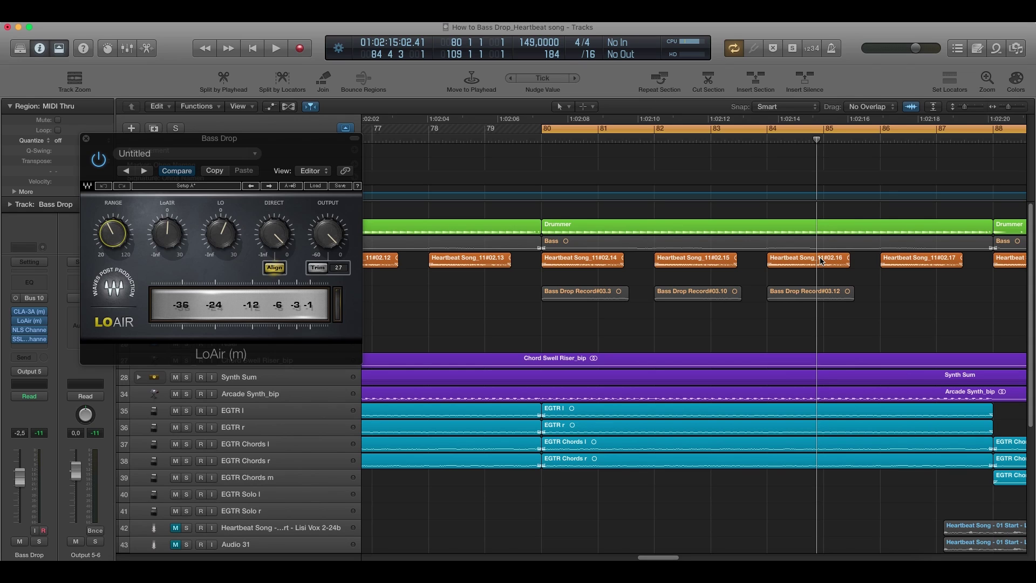
left_click(87, 141)
left_click(86, 139)
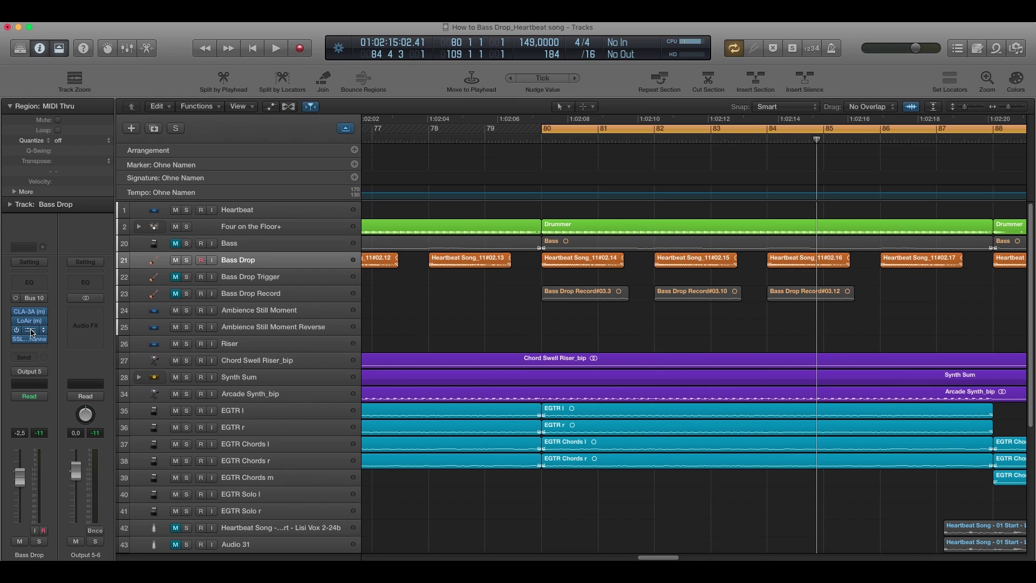
Open the NLS Channel plug-in on the Bass Drop track to view its settings, then close it
left_click(31, 331)
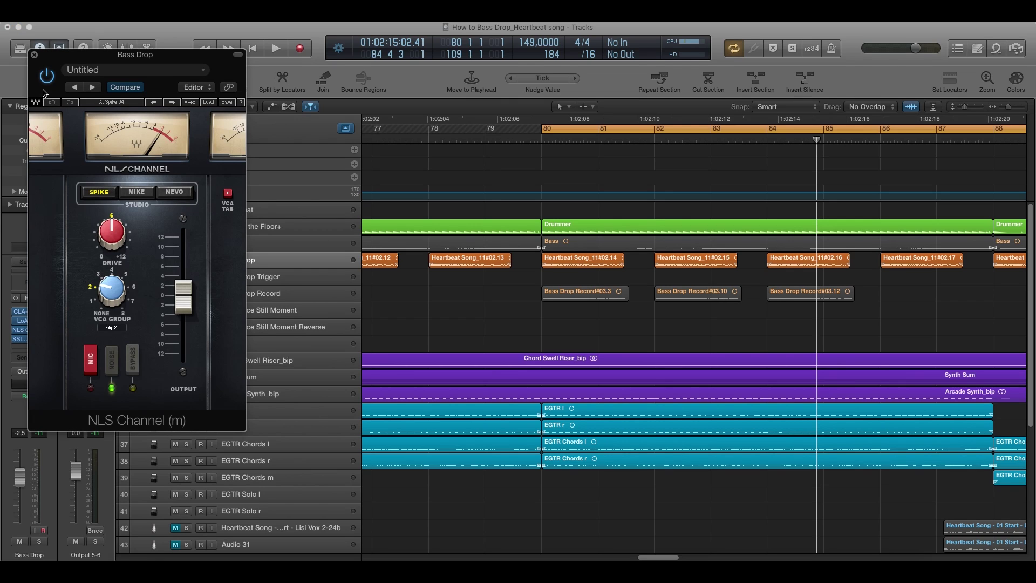
left_click_drag(50, 57, 109, 63)
left_click(95, 61)
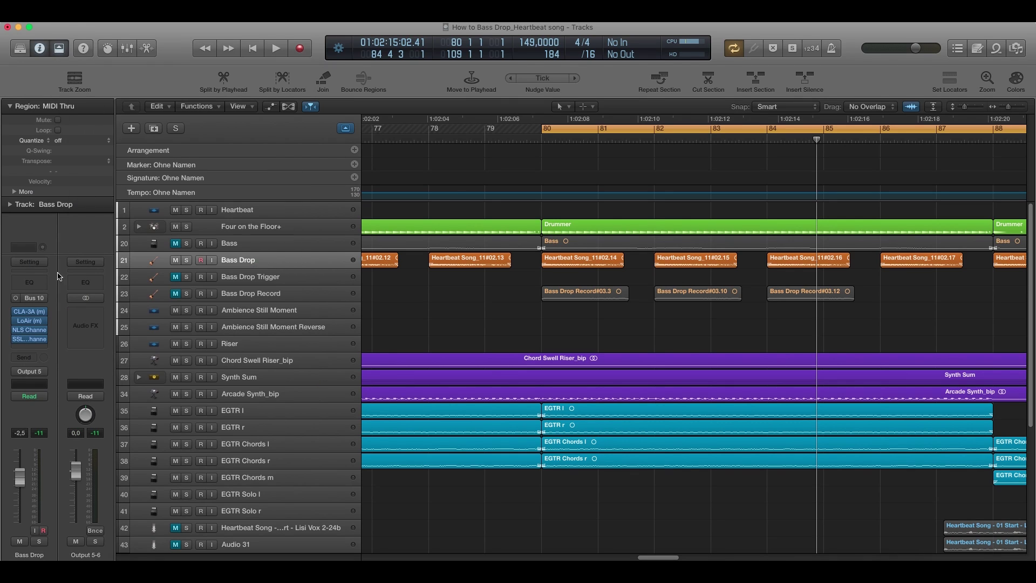
Open the SSLGChannel plug-in on the Bass Drop track, examine its filter section, and close it
left_click(29, 339)
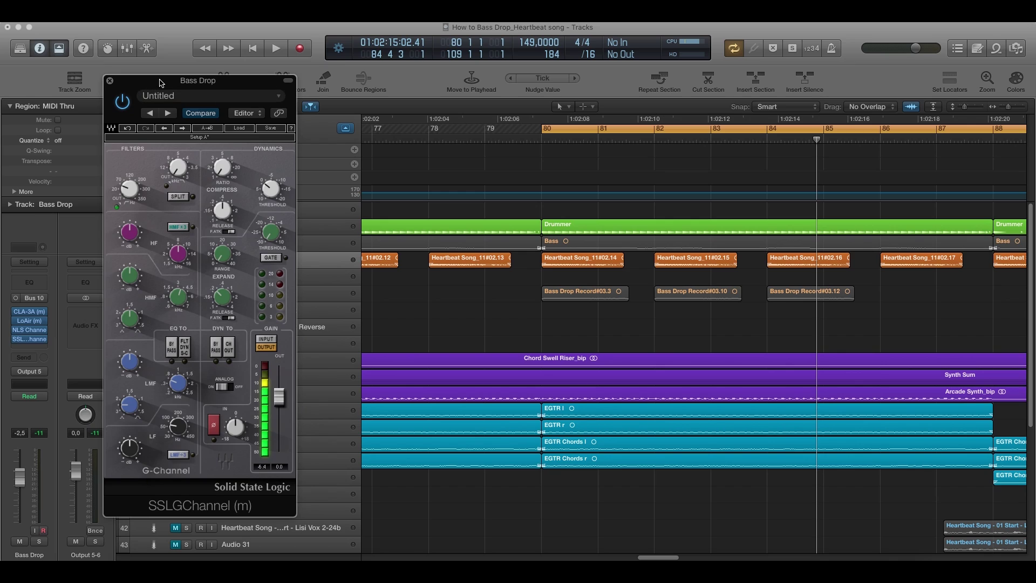
left_click_drag(159, 82, 158, 71)
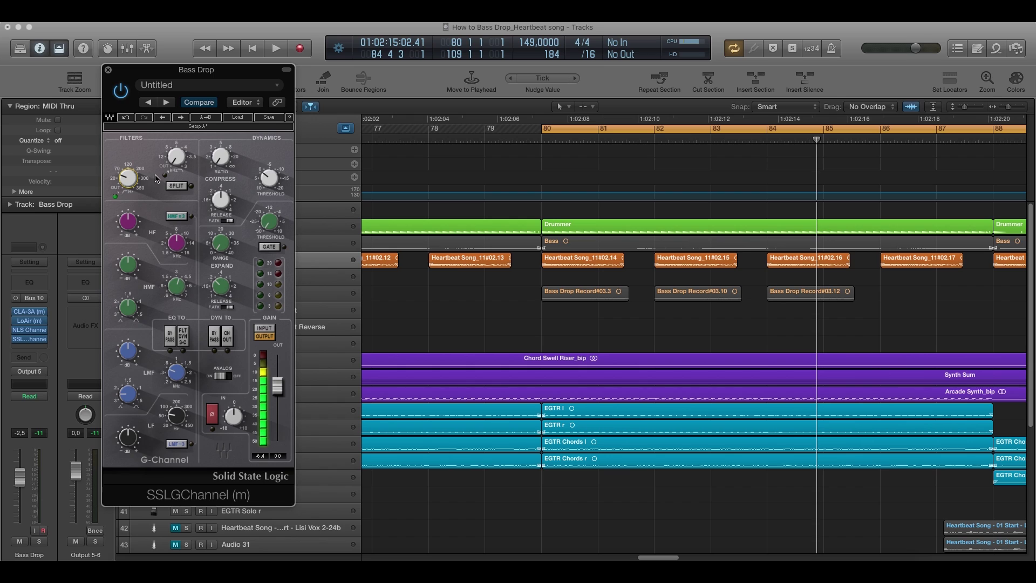
mouse_move(130, 176)
left_click(108, 70)
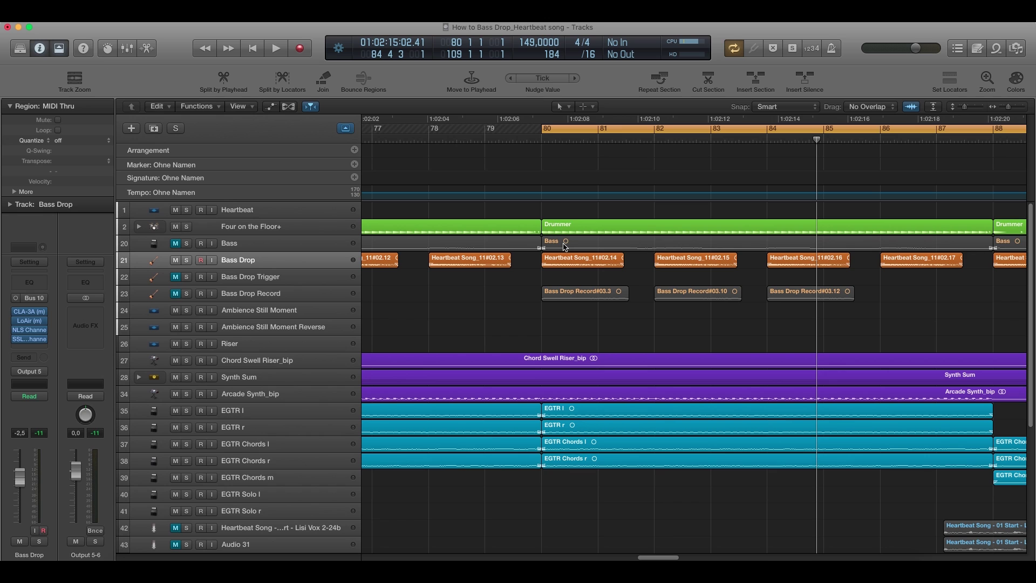
Unmute the Bass track and play the mix from about bar 91, stopping near the end of bar 108
scroll(562, 246, "right", 5)
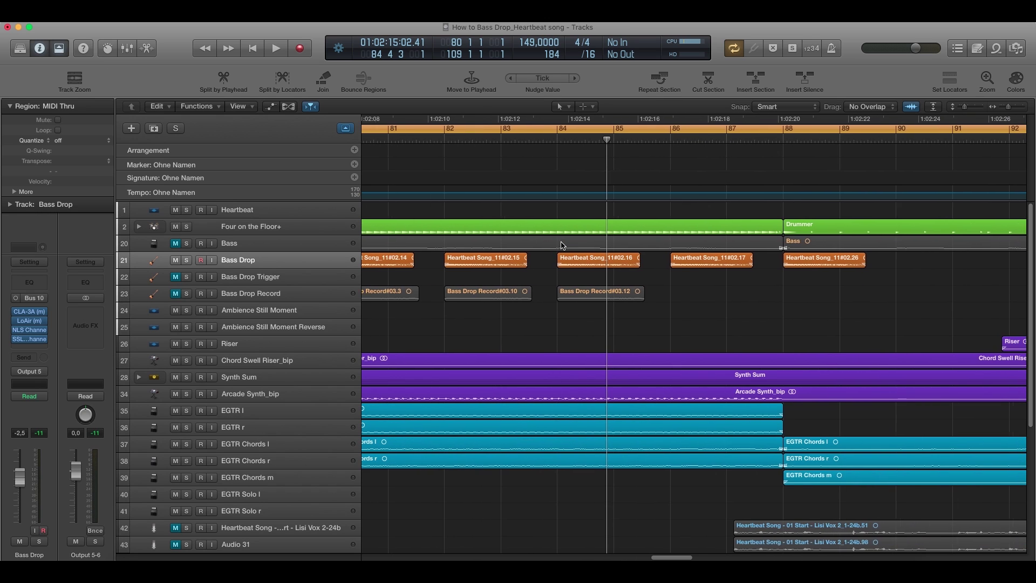
scroll(561, 245, "right", 8)
scroll(562, 245, "down", 5)
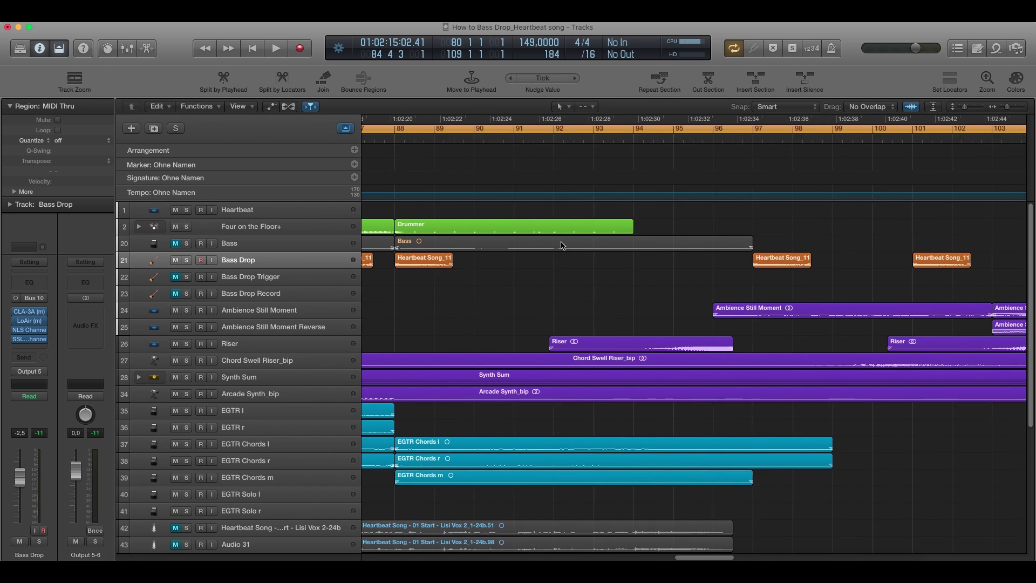
scroll(560, 245, "right", 1)
scroll(561, 245, "down", 1)
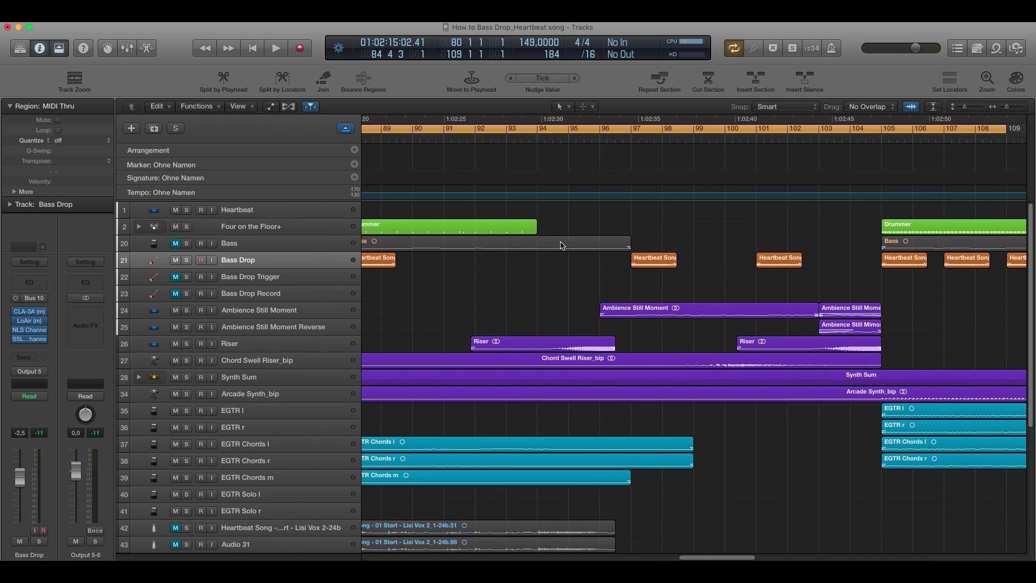
left_click(175, 243)
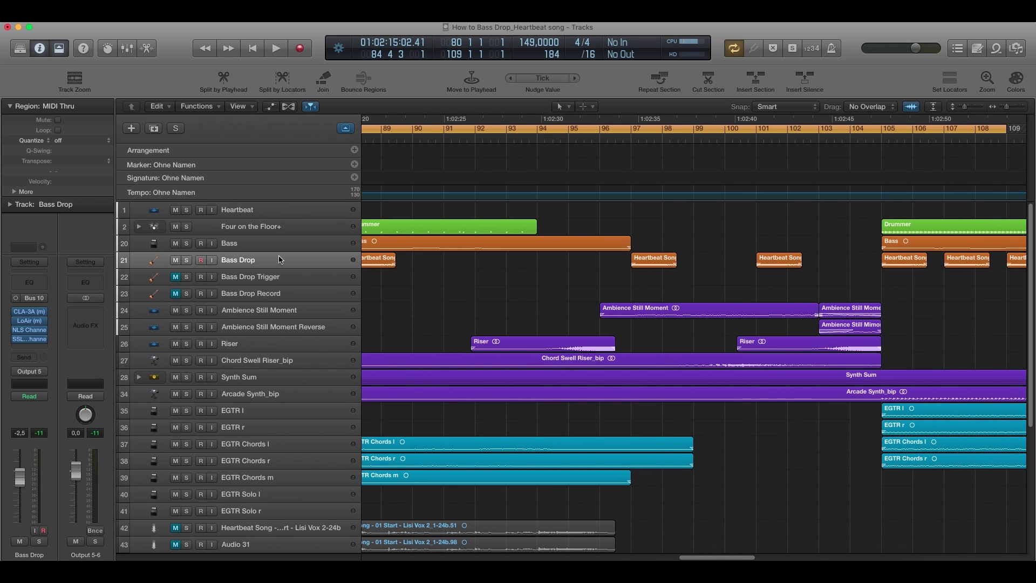
left_click(443, 140)
key("space")
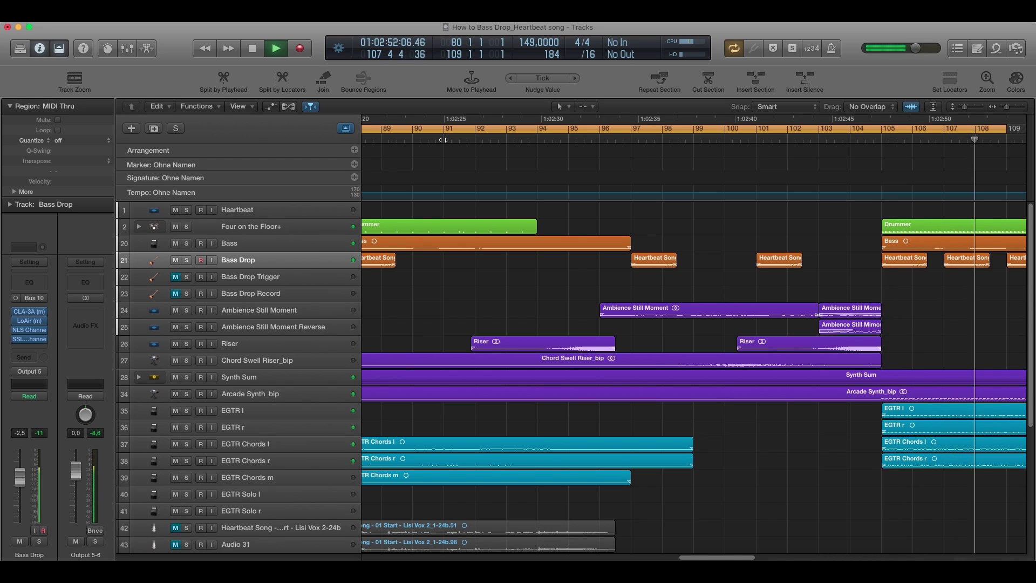
key("space")
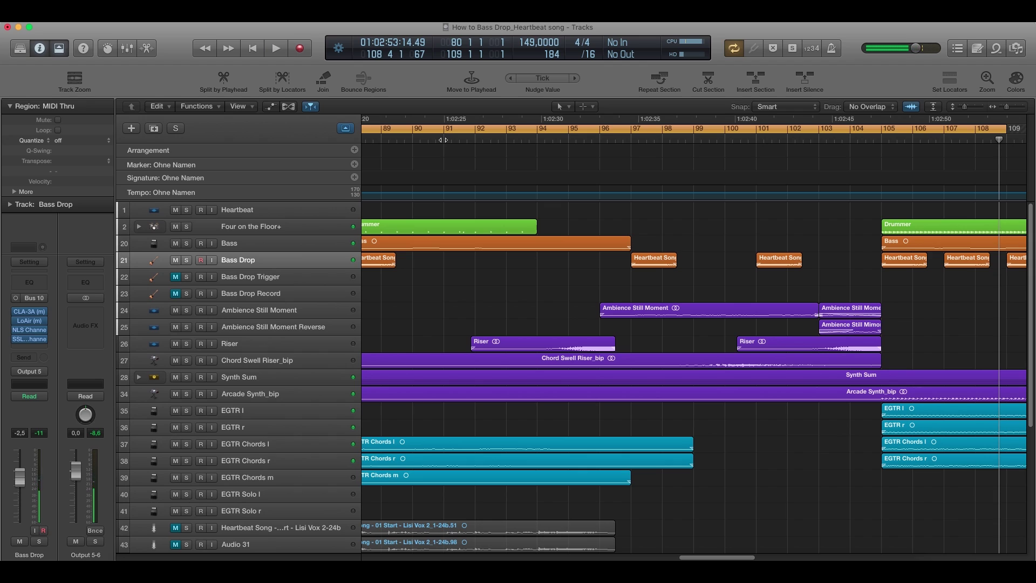